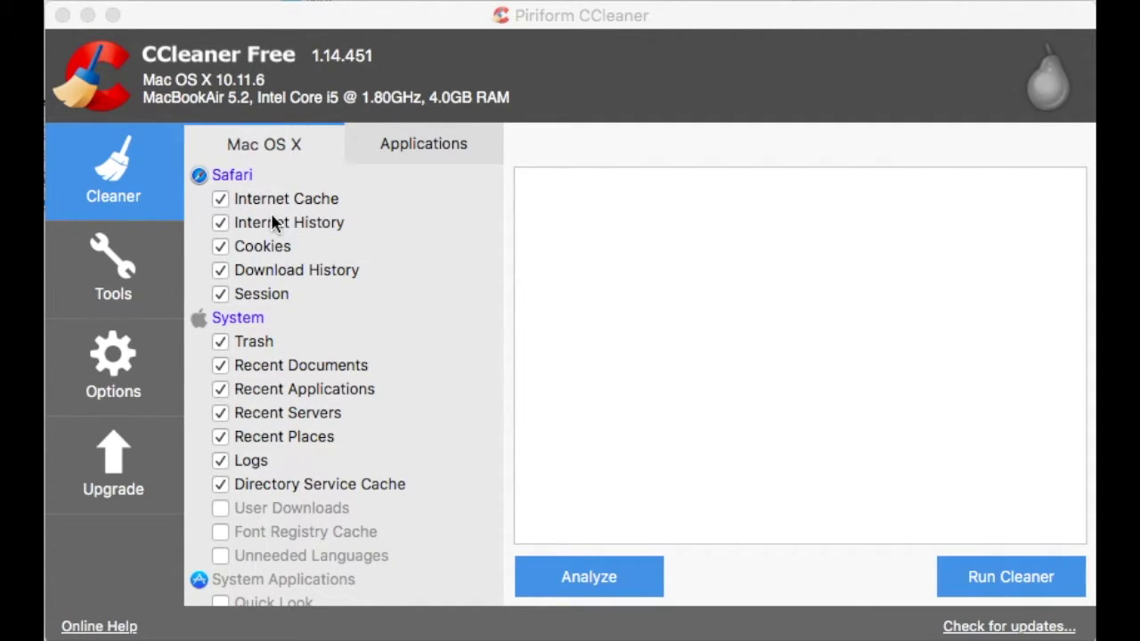
# Step: Switch the Cleaner from the Mac OS X list to the Applications tab listing Firefox and Google Chrome
pyautogui.scroll(-5, 299, 336)
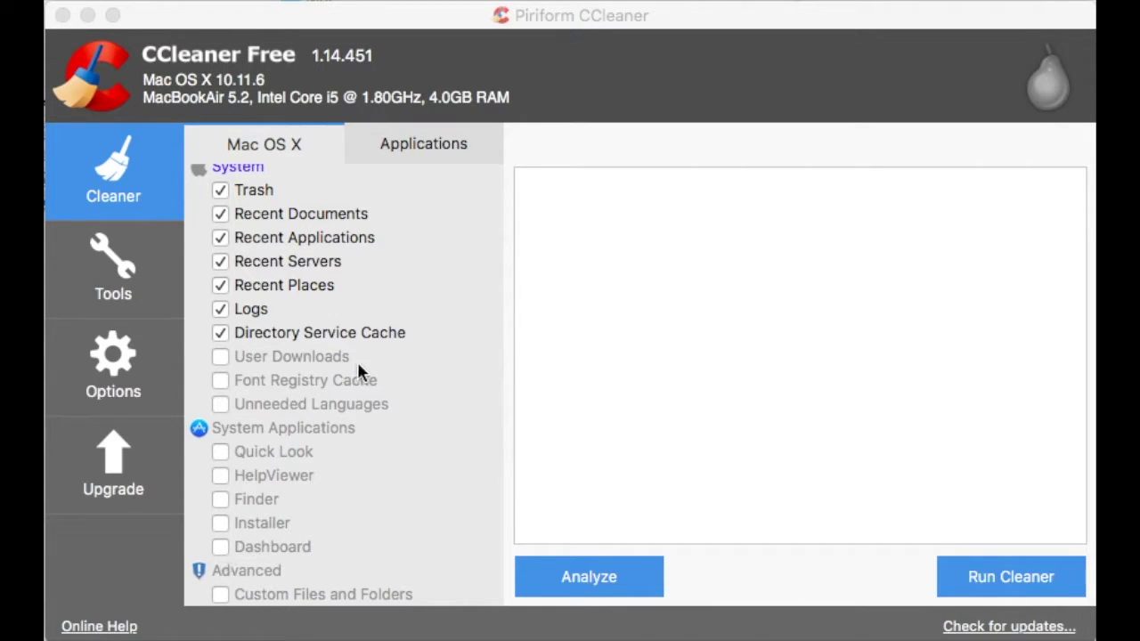
pyautogui.click(414, 150)
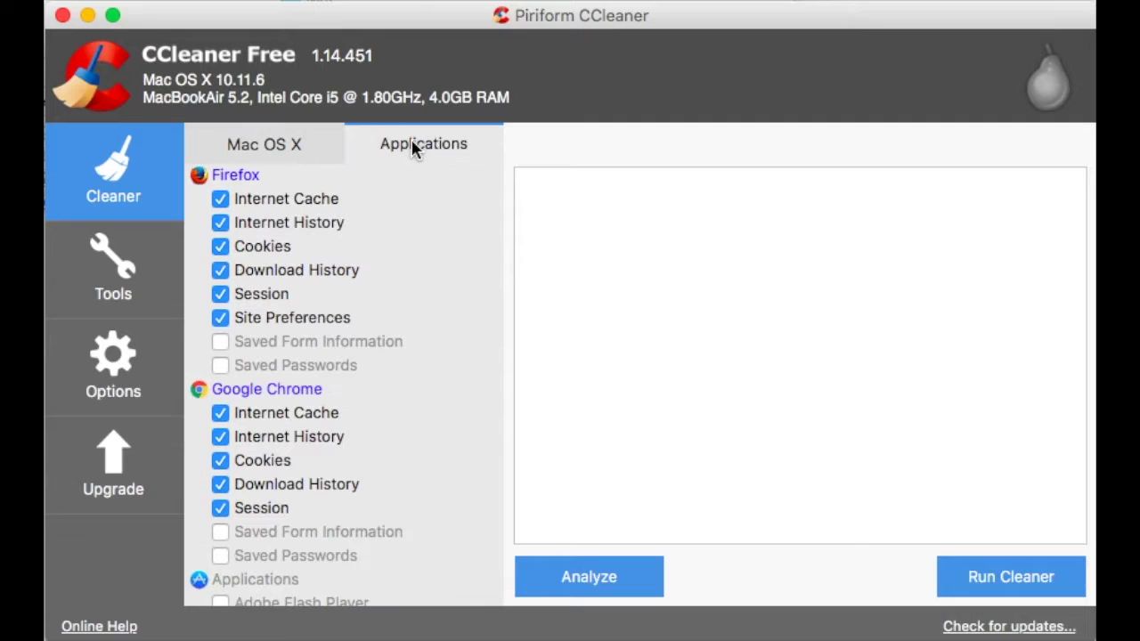
# Step: Tick iPhoto and iTunes in the Applications cleaning list
pyautogui.scroll(1, 312, 178)
pyautogui.scroll(-5, 405, 400)
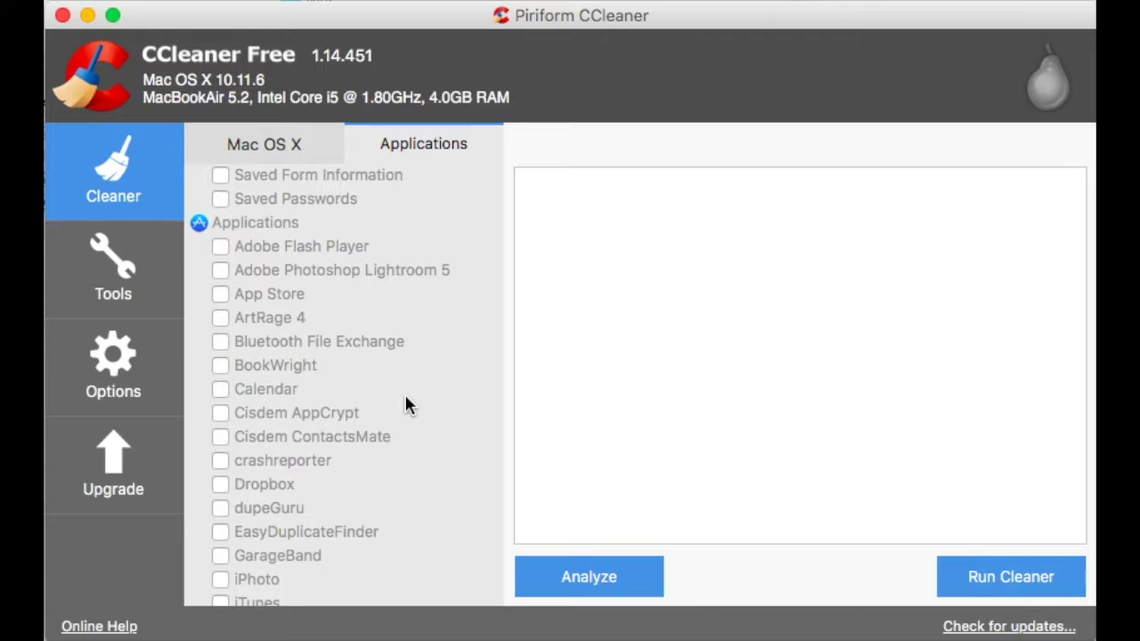
pyautogui.scroll(-1, 406, 399)
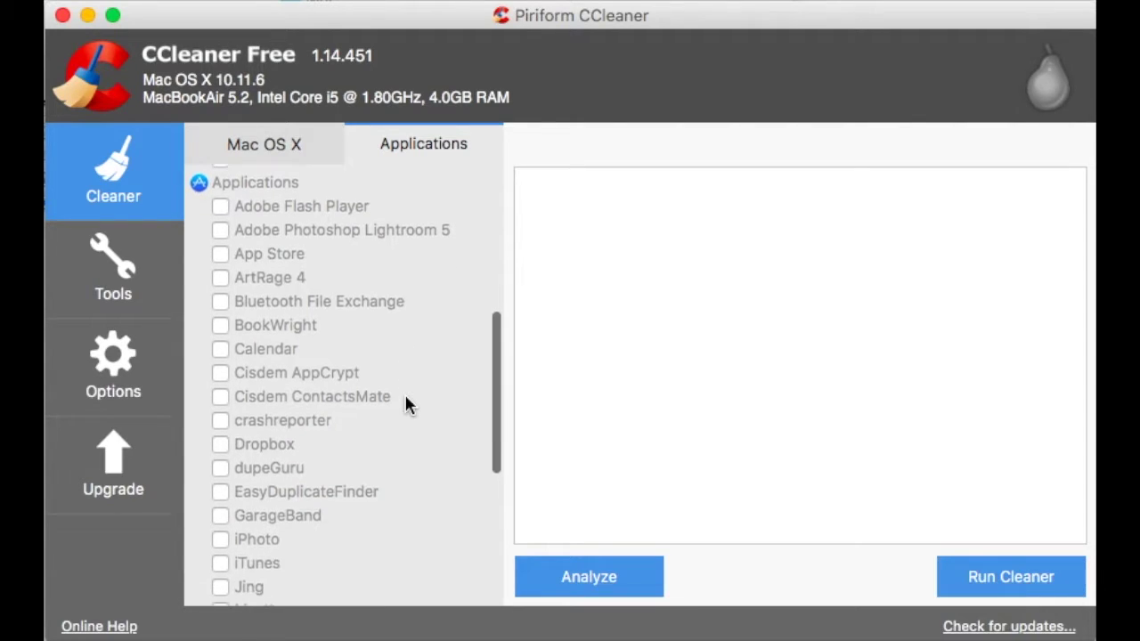
pyautogui.click(220, 537)
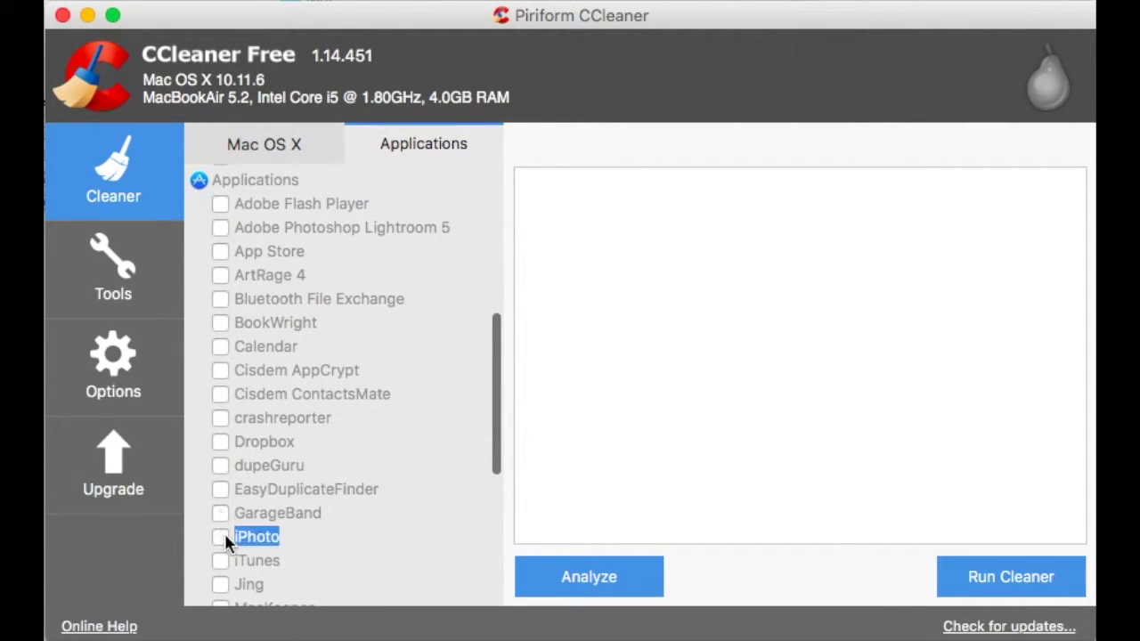
pyautogui.click(220, 561)
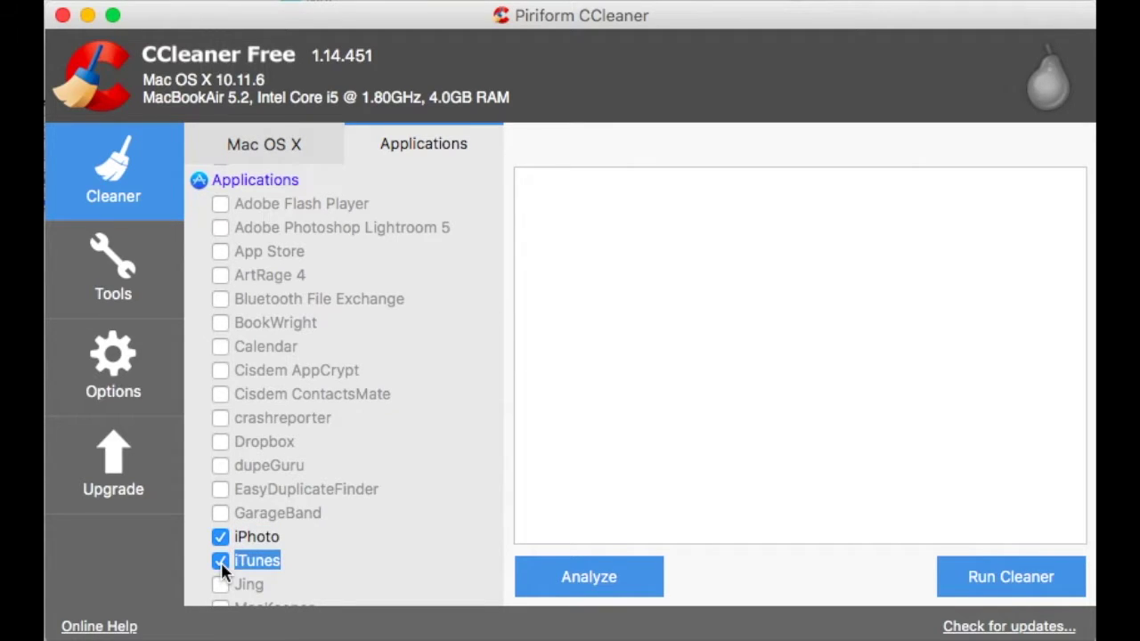
# Step: Also tick Miscellaneous Caches and Preview, then start the analysis
pyautogui.scroll(-6, 221, 562)
pyautogui.scroll(-2, 222, 569)
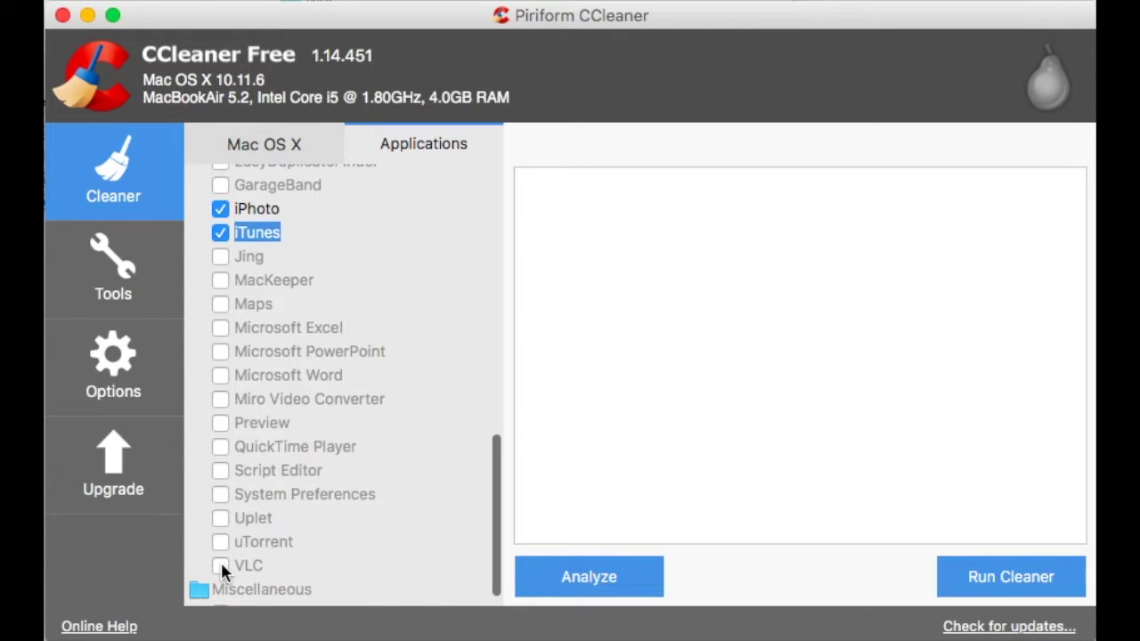
pyautogui.scroll(-1, 221, 562)
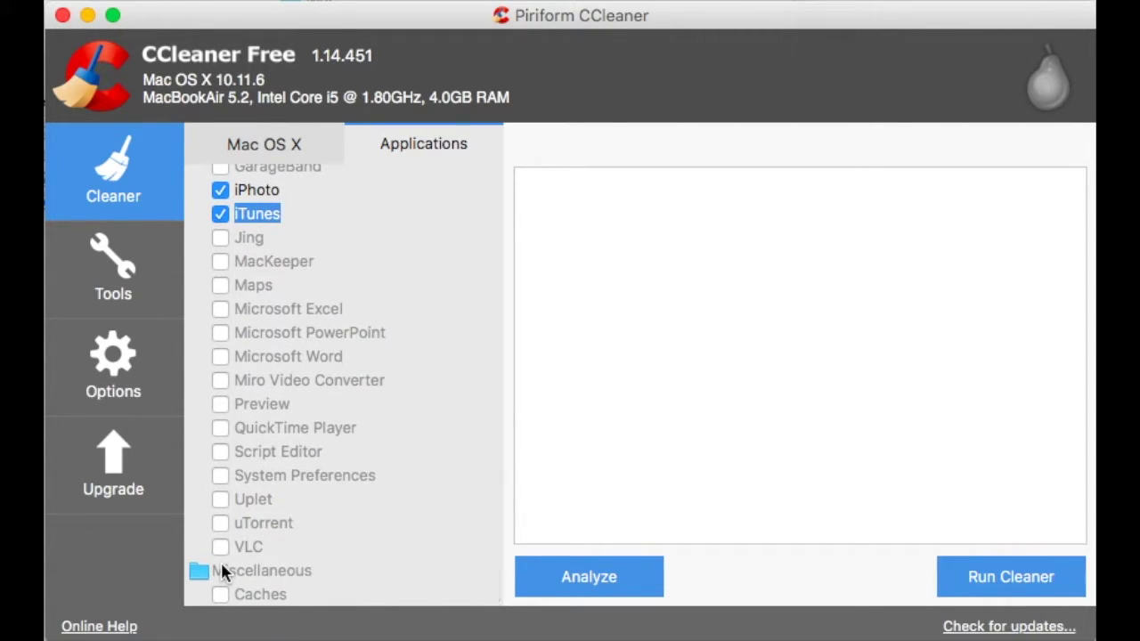
pyautogui.click(221, 594)
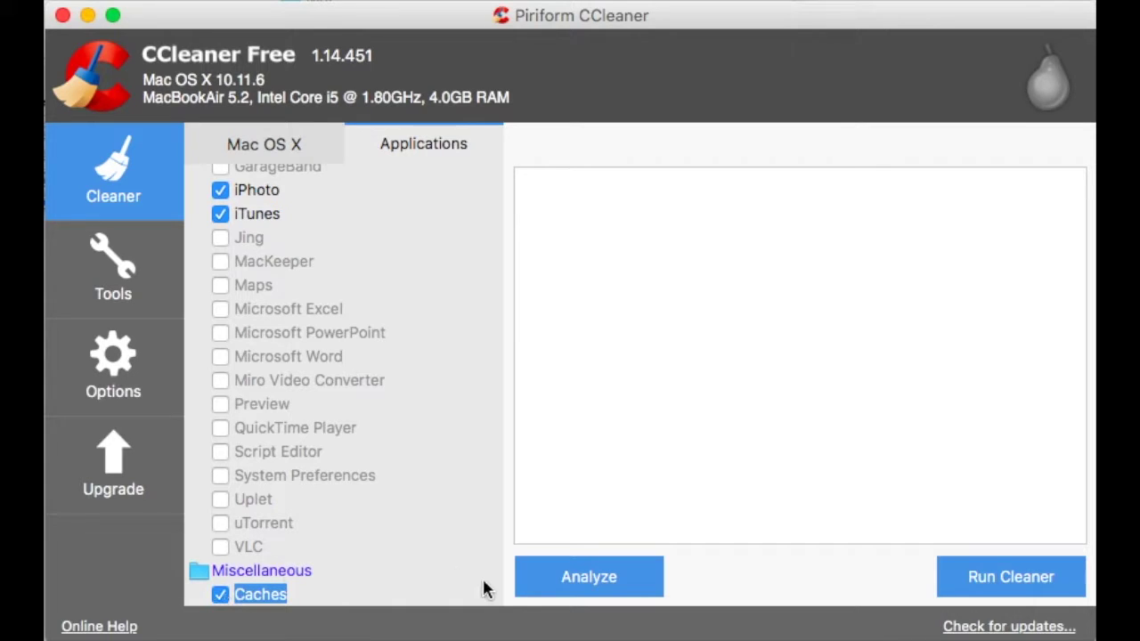
pyautogui.scroll(1, 484, 588)
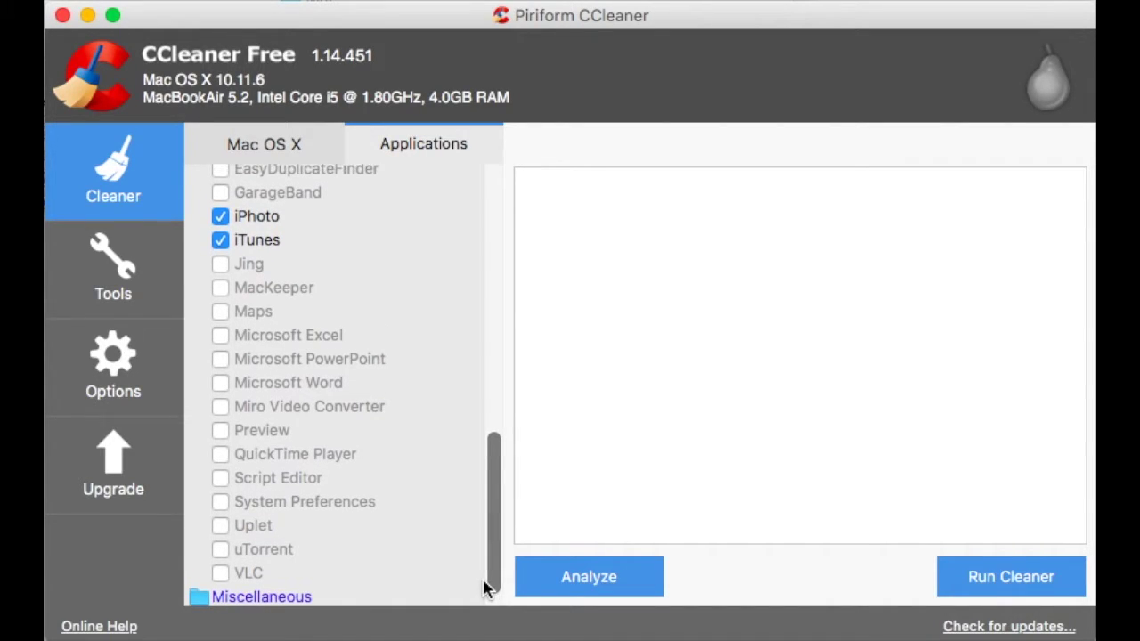
pyautogui.scroll(-1, 484, 585)
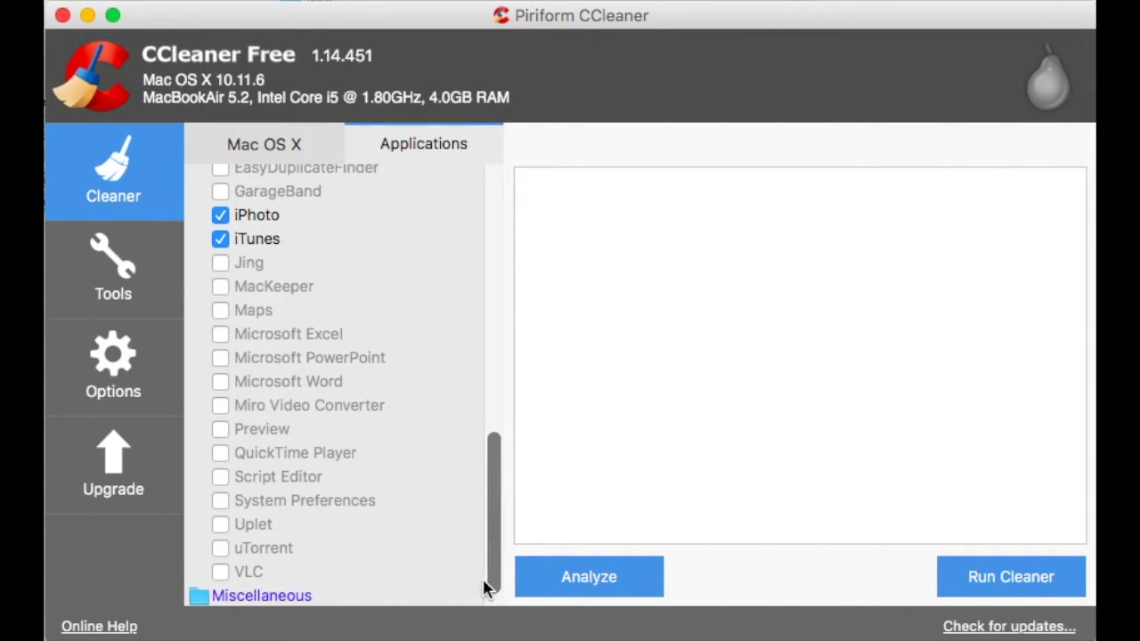
pyautogui.click(219, 431)
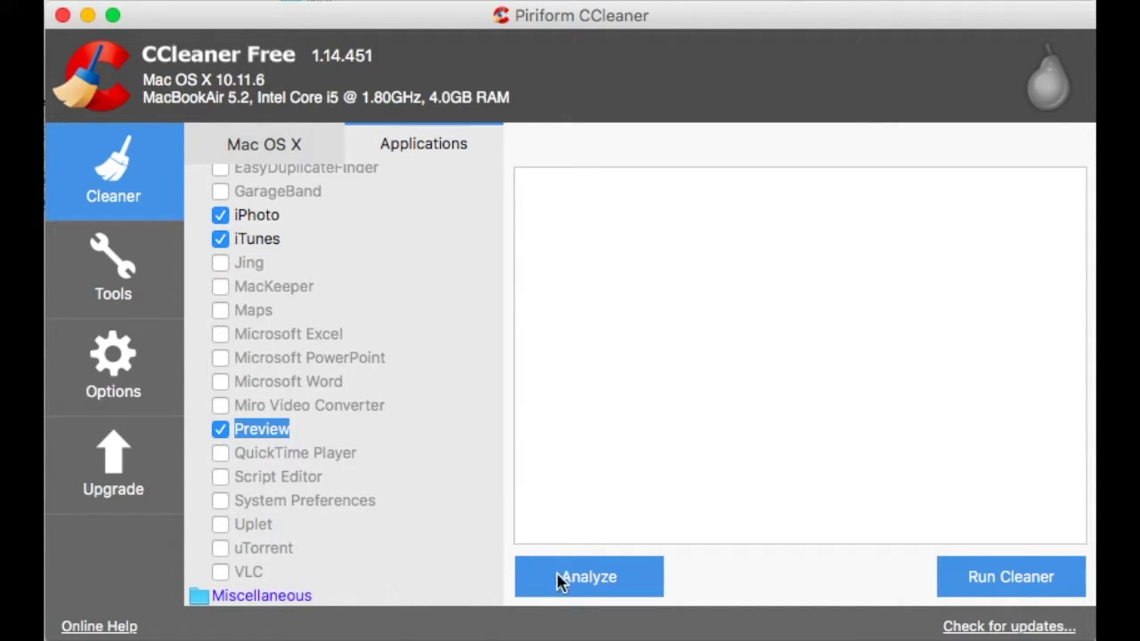
pyautogui.click(615, 580)
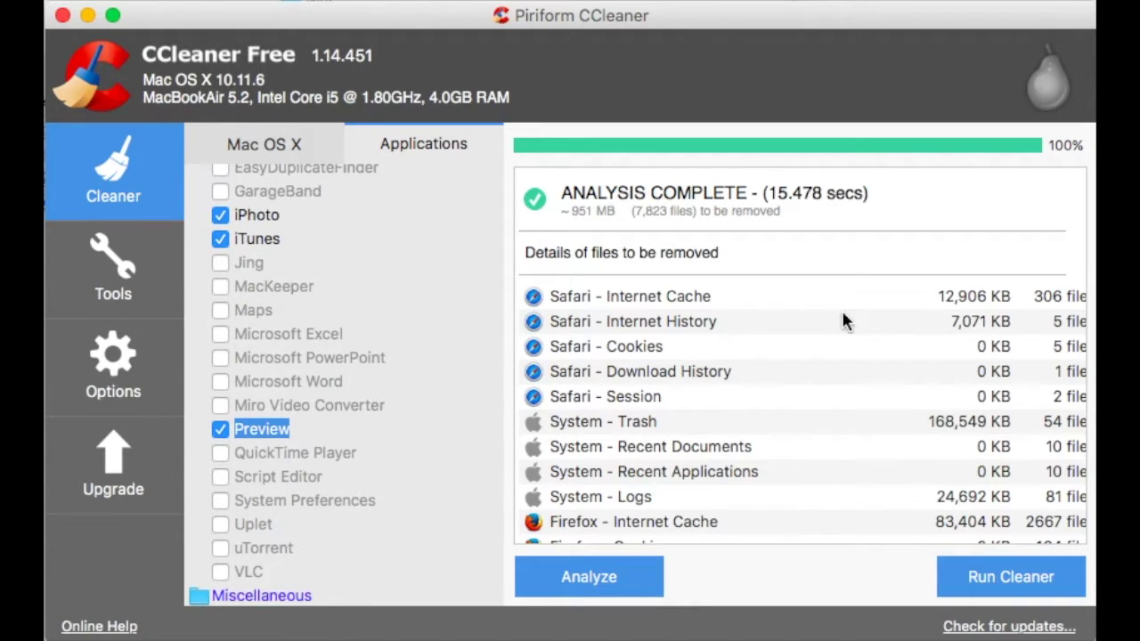
# Step: Scroll the analysis results and list the individual files behind Miscellaneous - Caches
pyautogui.scroll(-1, 842, 315)
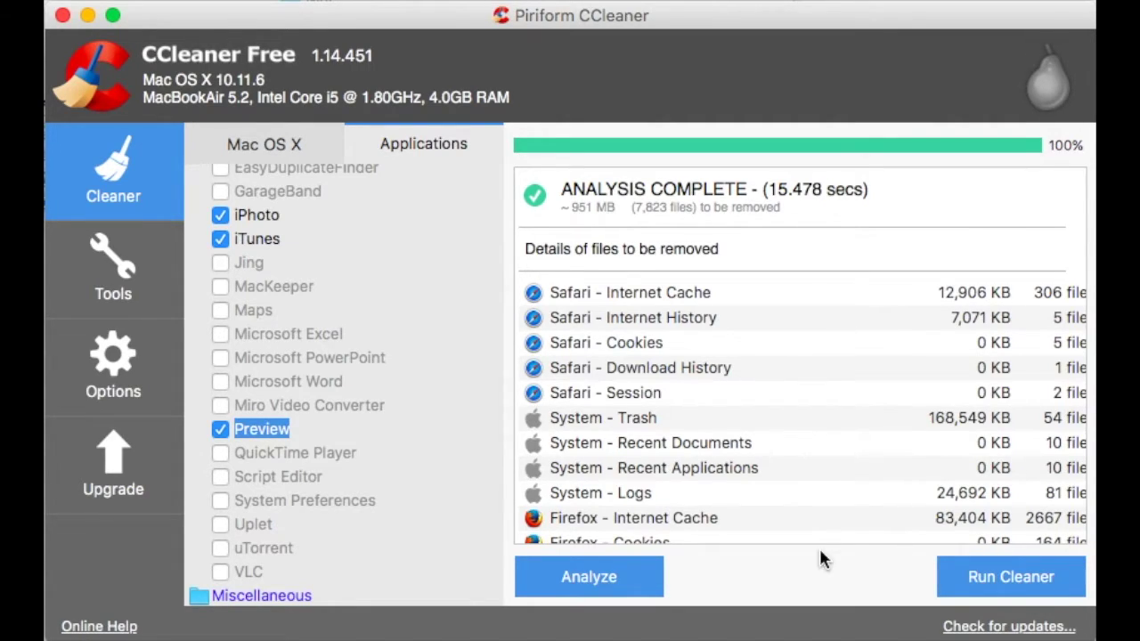
pyautogui.scroll(1, 764, 454)
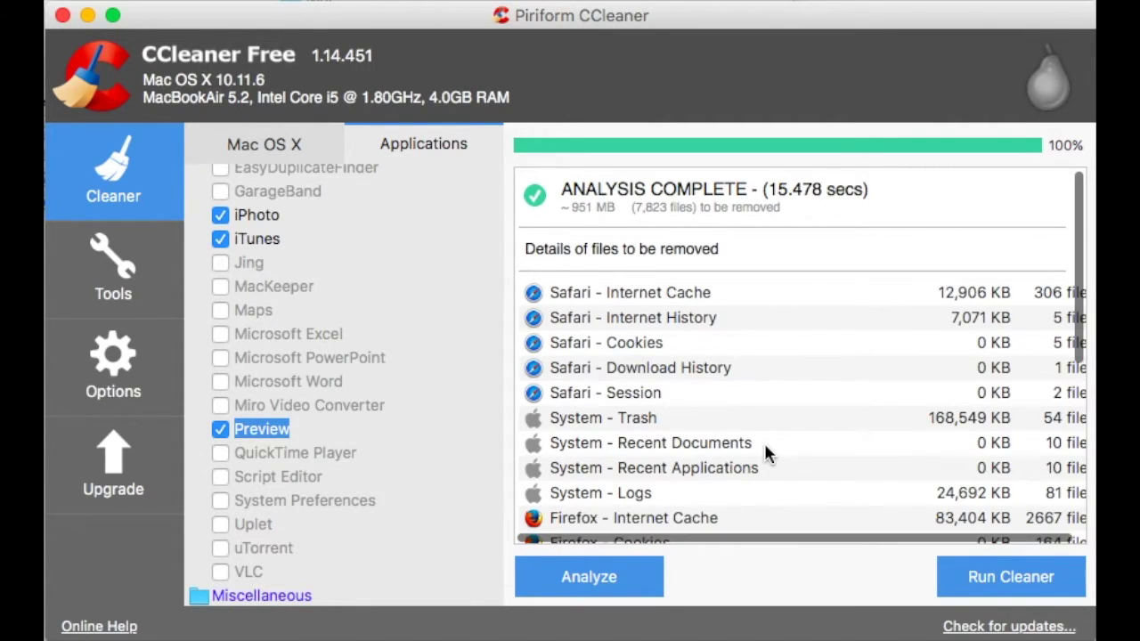
pyautogui.scroll(-1, 764, 445)
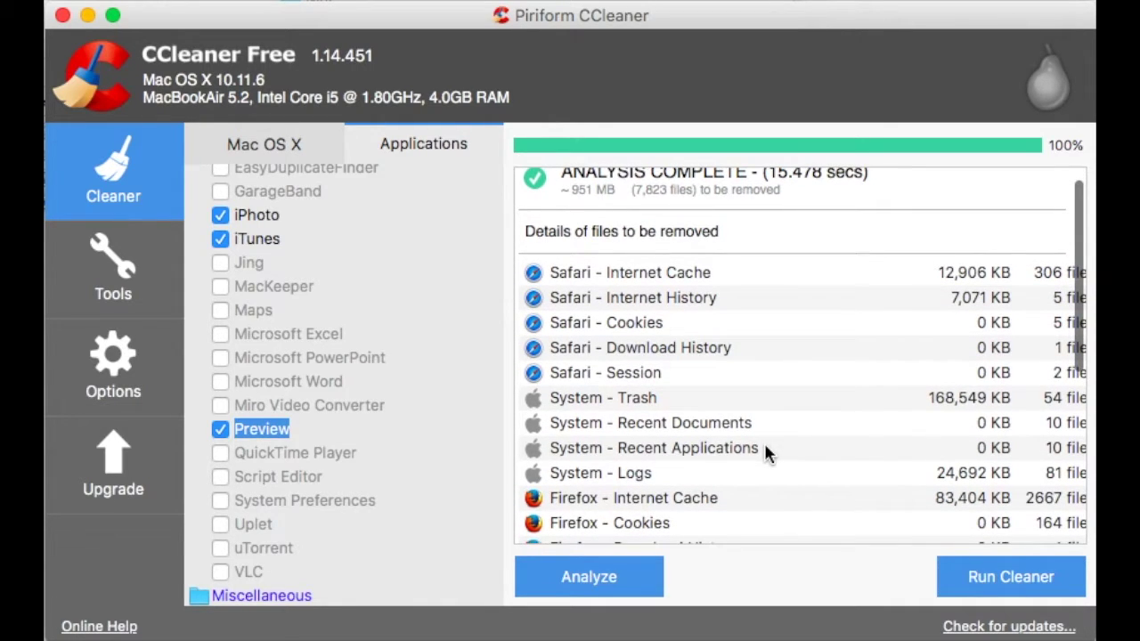
pyautogui.scroll(-5, 765, 448)
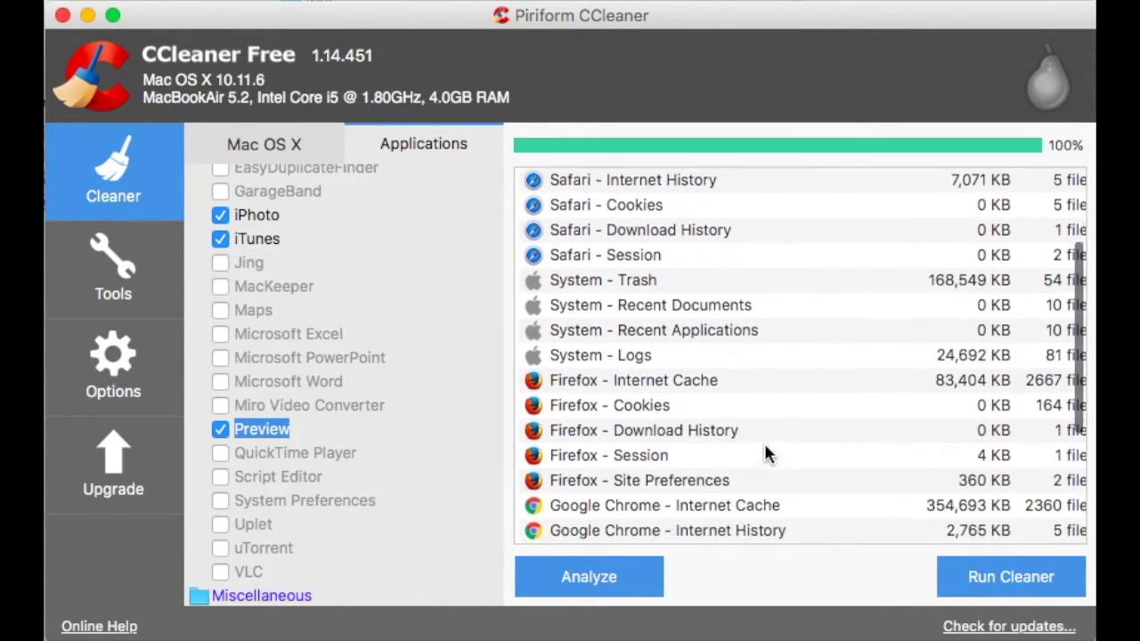
pyautogui.scroll(-8, 764, 448)
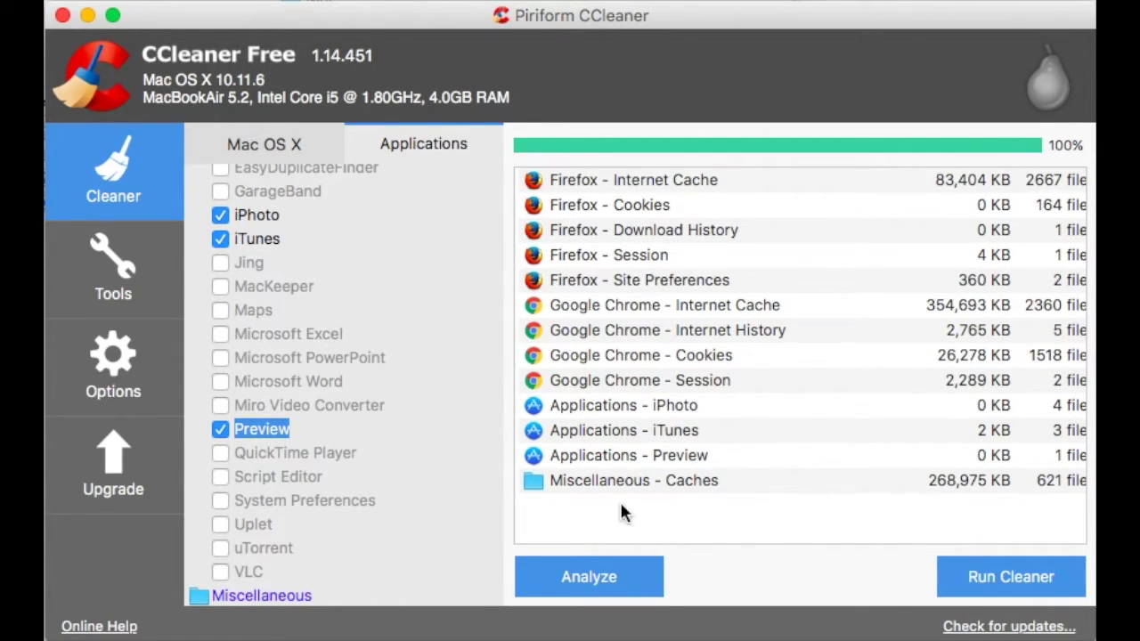
pyautogui.doubleClick(547, 481)
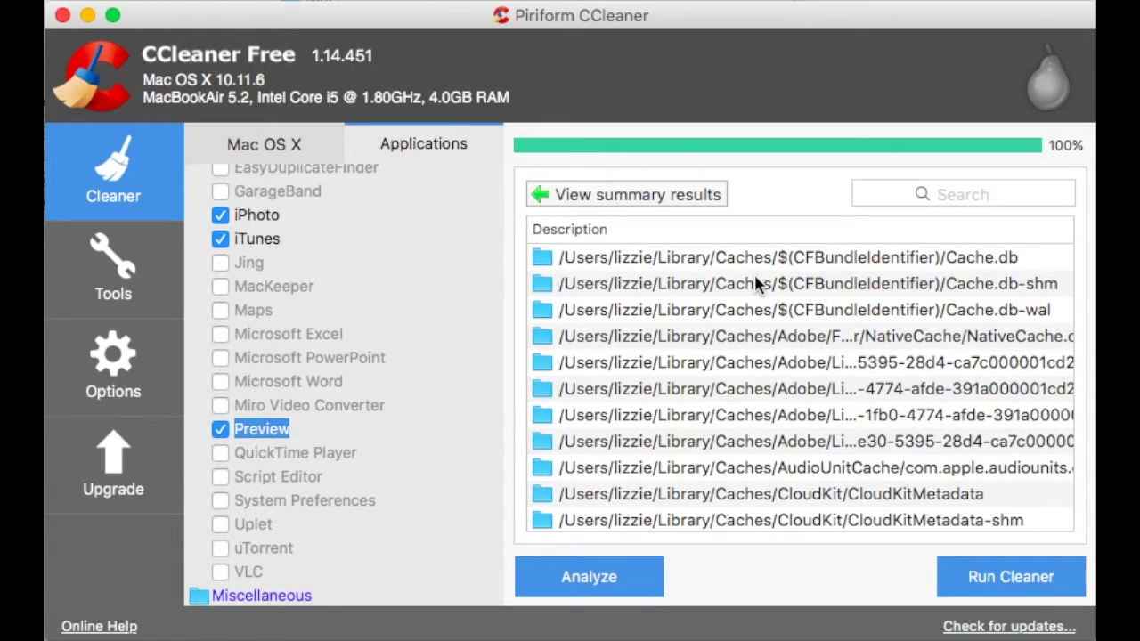
pyautogui.scroll(-1, 766, 392)
pyautogui.scroll(-3, 764, 393)
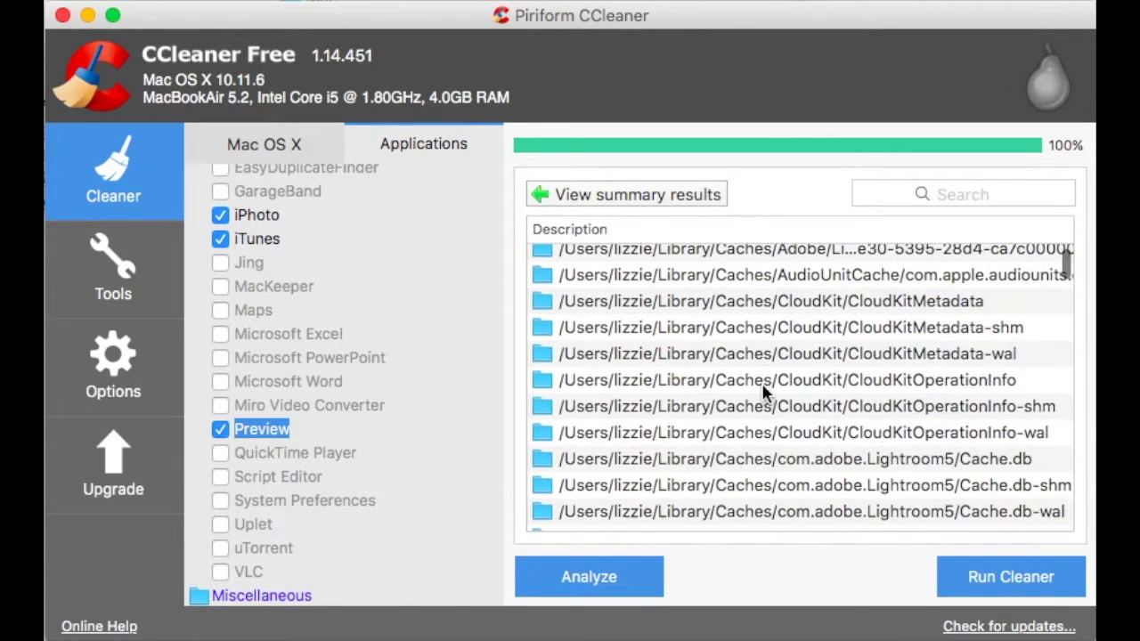
pyautogui.scroll(-2, 762, 392)
pyautogui.scroll(-2, 762, 391)
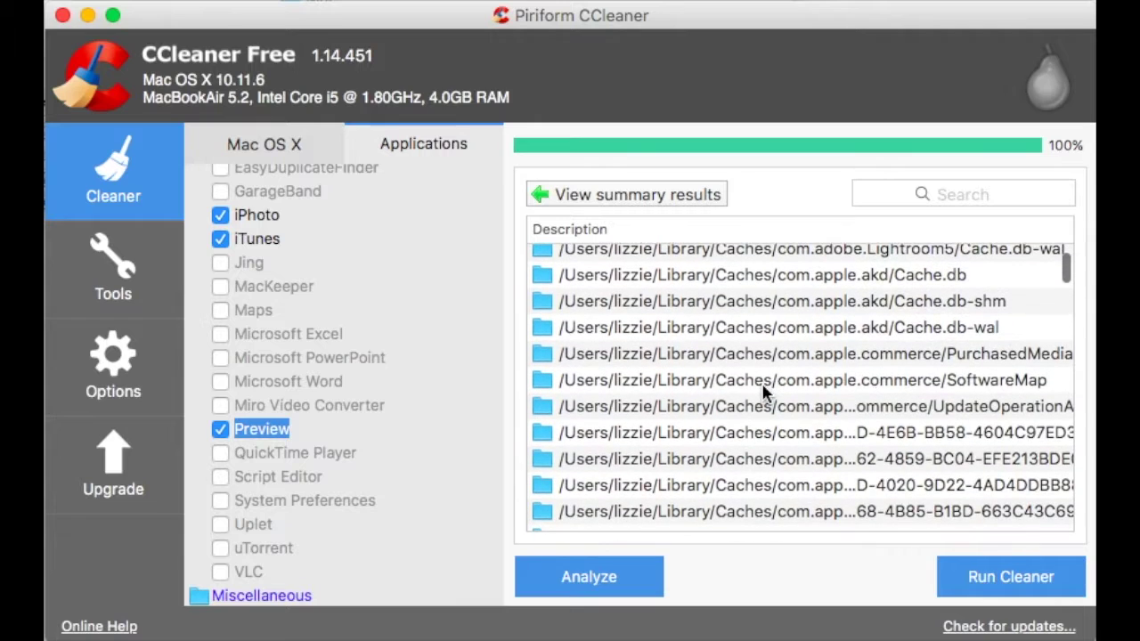
pyautogui.scroll(-5, 761, 392)
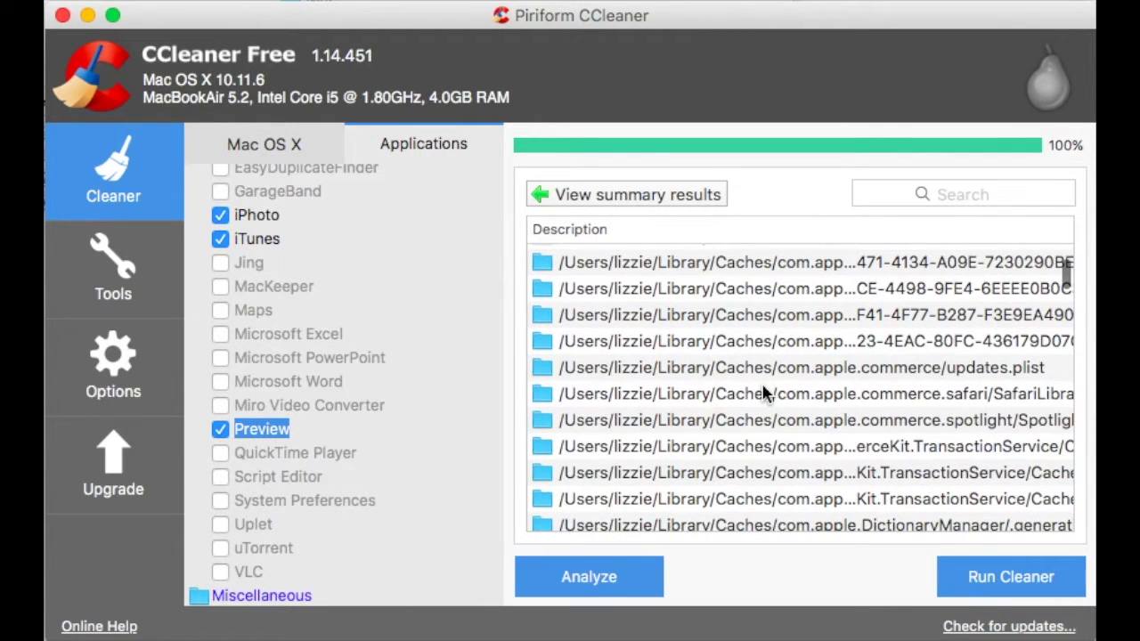
pyautogui.click(659, 197)
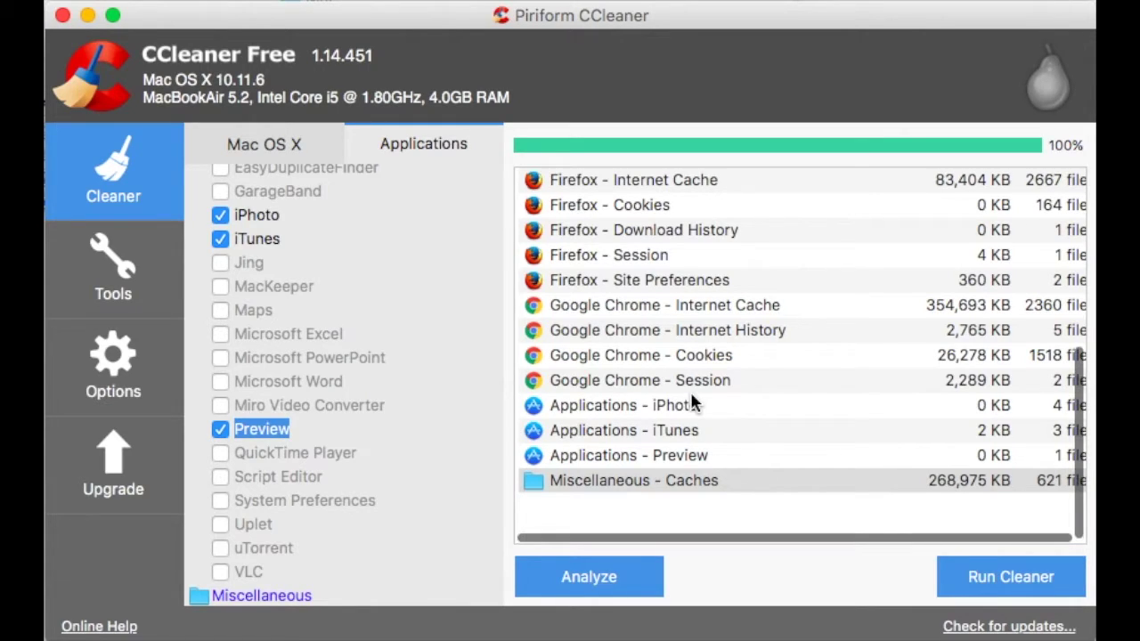
pyautogui.scroll(2, 692, 403)
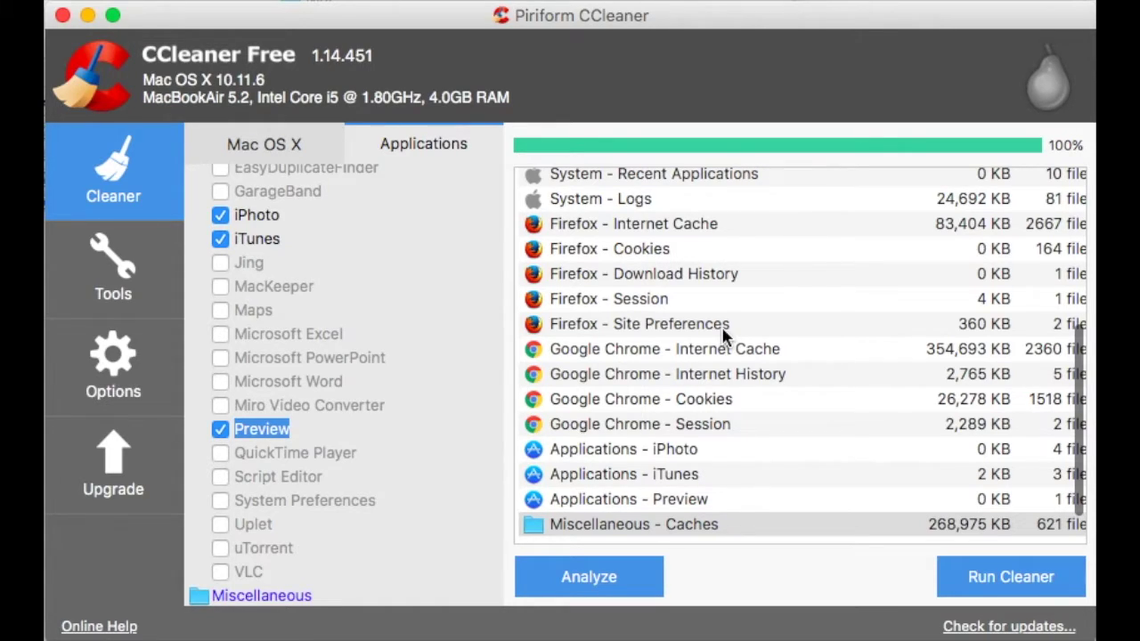
pyautogui.doubleClick(695, 424)
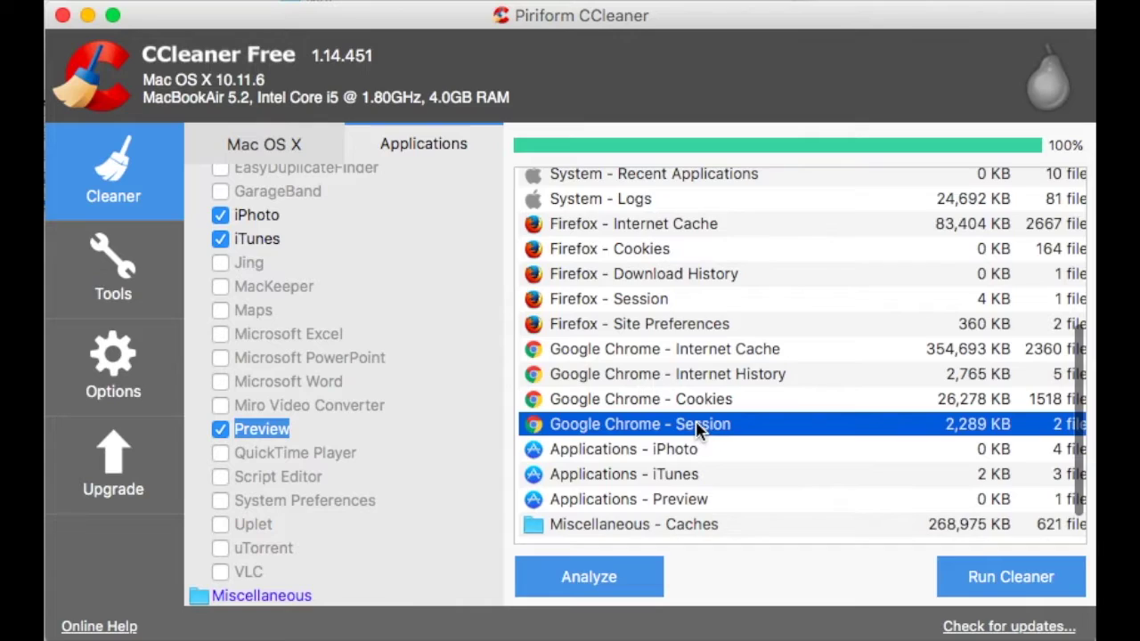
pyautogui.click(644, 255)
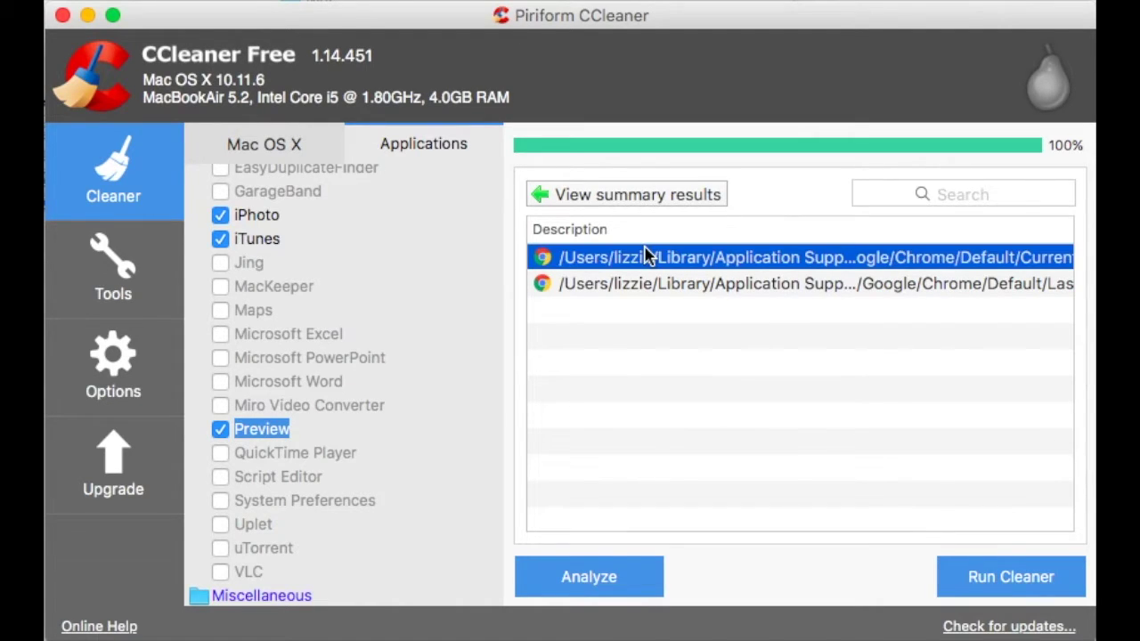
pyautogui.click(640, 283)
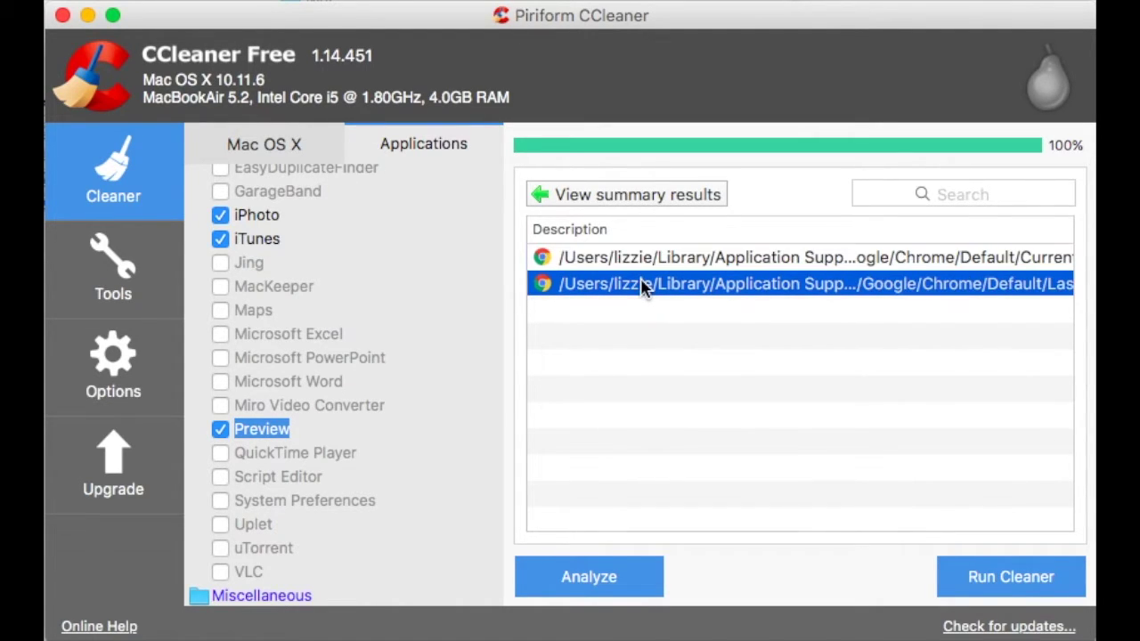
pyautogui.click(570, 194)
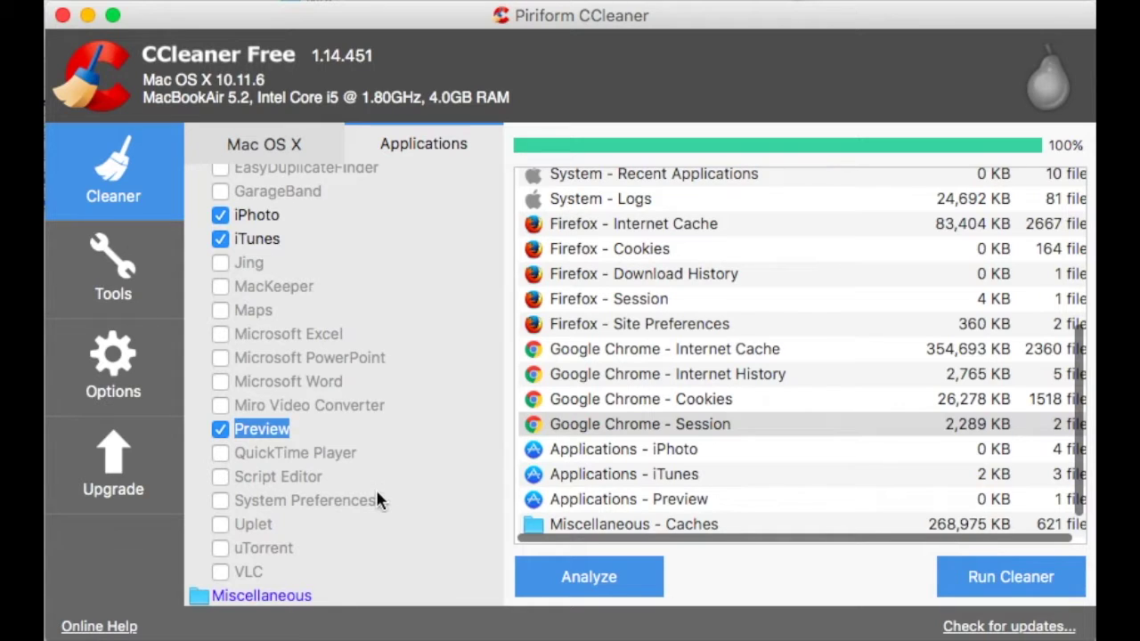
pyautogui.scroll(10, 377, 499)
# Step: Uncheck Chrome's internet history, session, internet cache, cookies and download history
pyautogui.scroll(5, 629, 250)
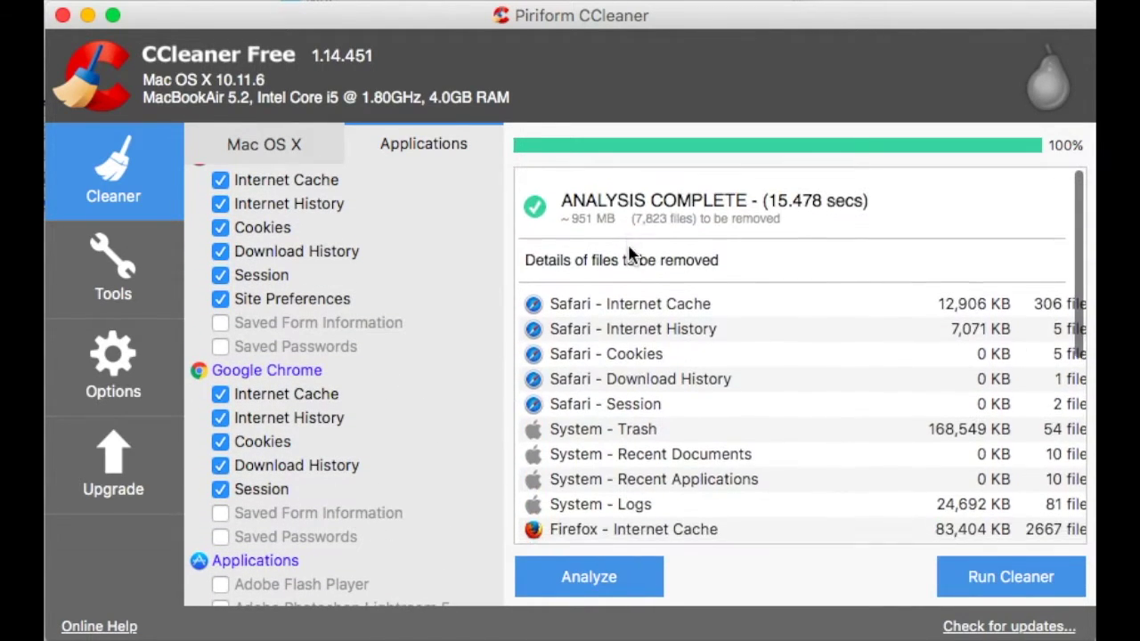
pyautogui.scroll(-5, 628, 250)
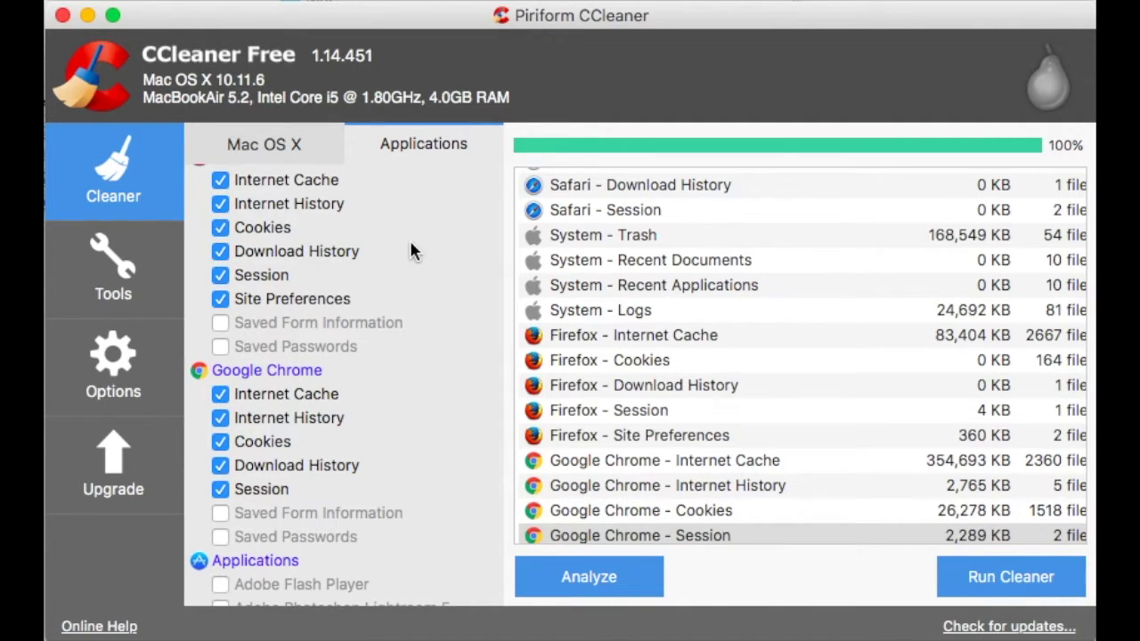
pyautogui.scroll(1, 269, 235)
pyautogui.scroll(-1, 269, 235)
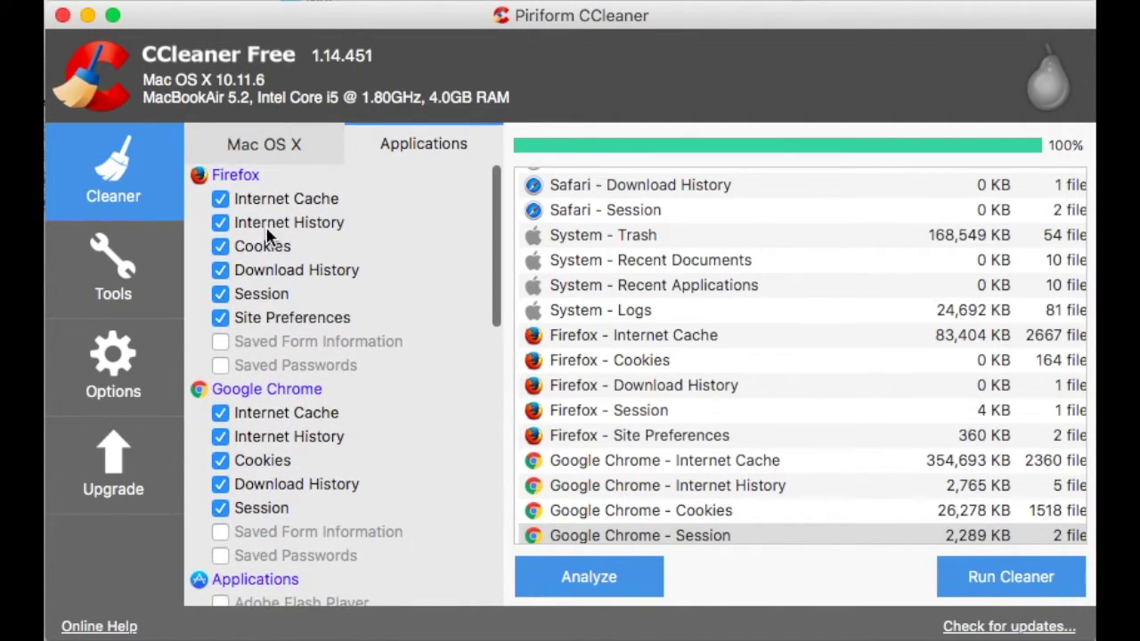
pyautogui.click(220, 437)
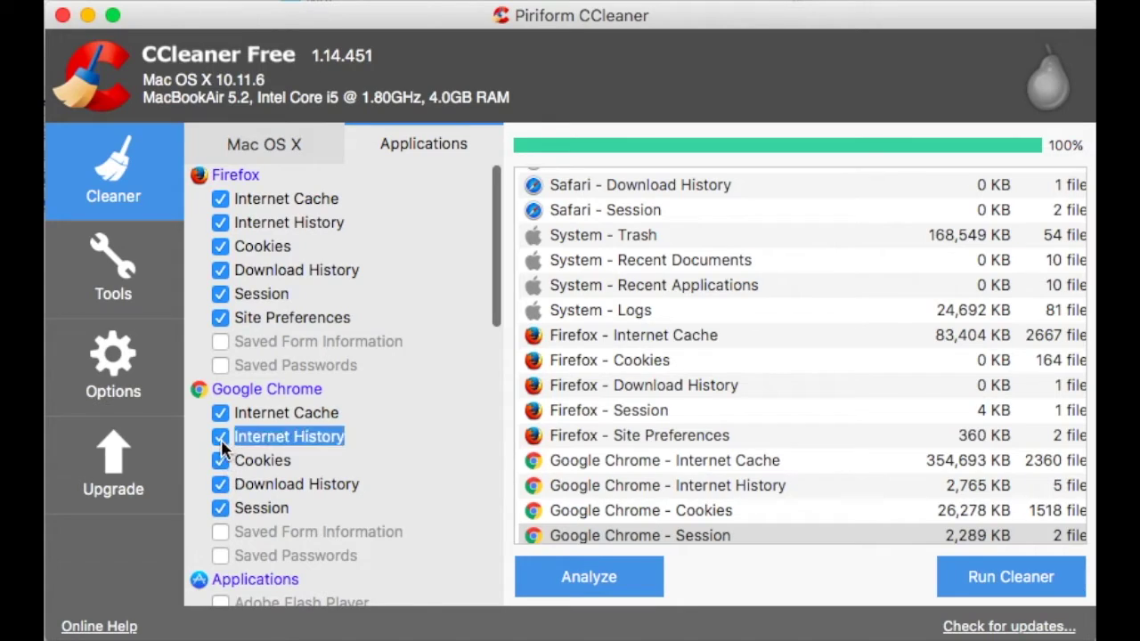
pyautogui.click(220, 509)
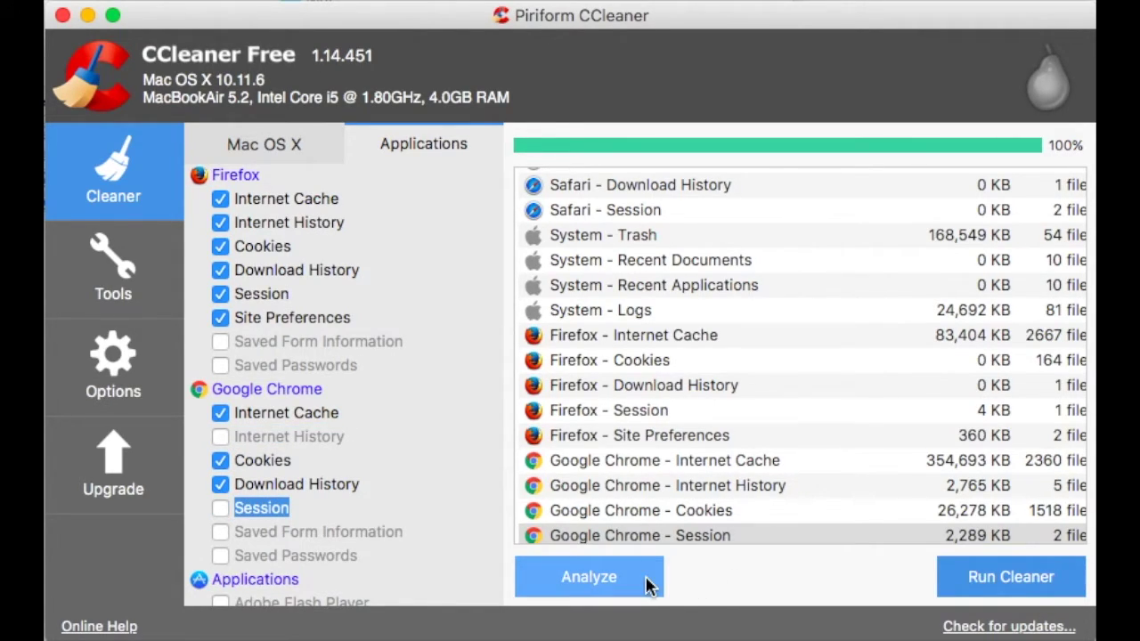
pyautogui.click(220, 414)
pyautogui.click(220, 461)
pyautogui.click(220, 484)
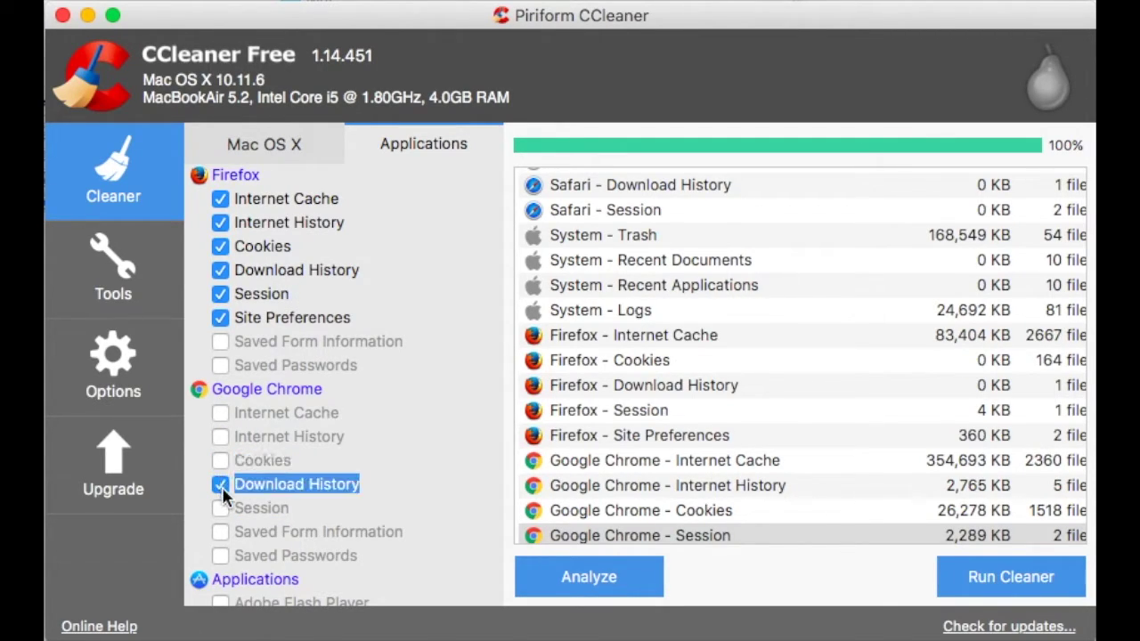
# Step: Re-analyse without Chrome, finding about 565 MB (3,938 files), and scroll results to the top
pyautogui.click(589, 578)
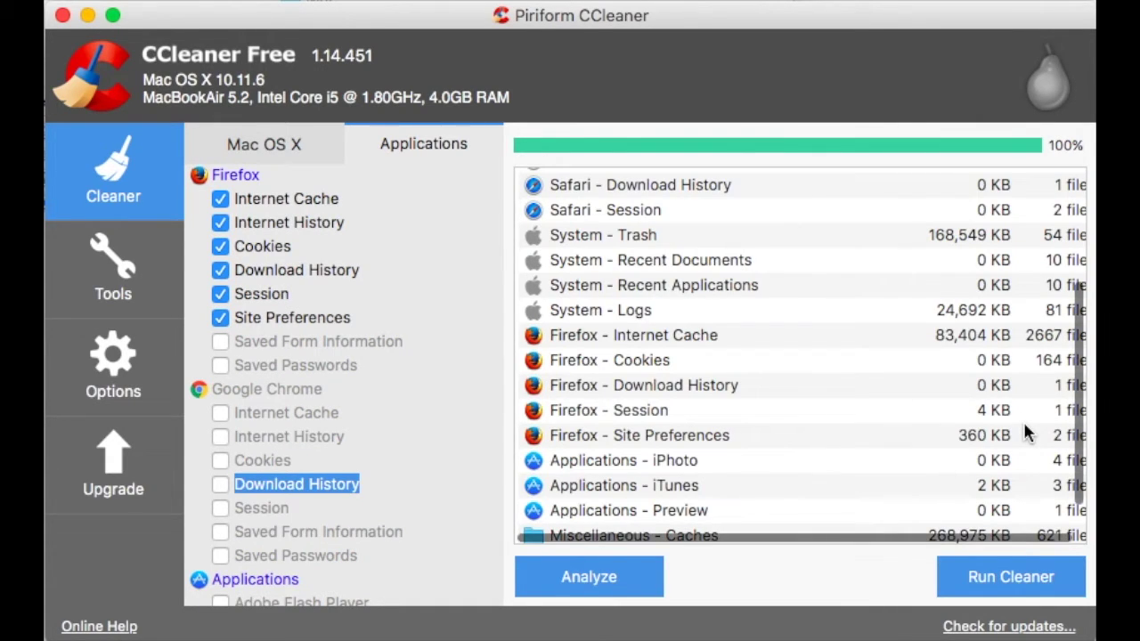
pyautogui.scroll(1, 805, 261)
pyautogui.scroll(2, 804, 261)
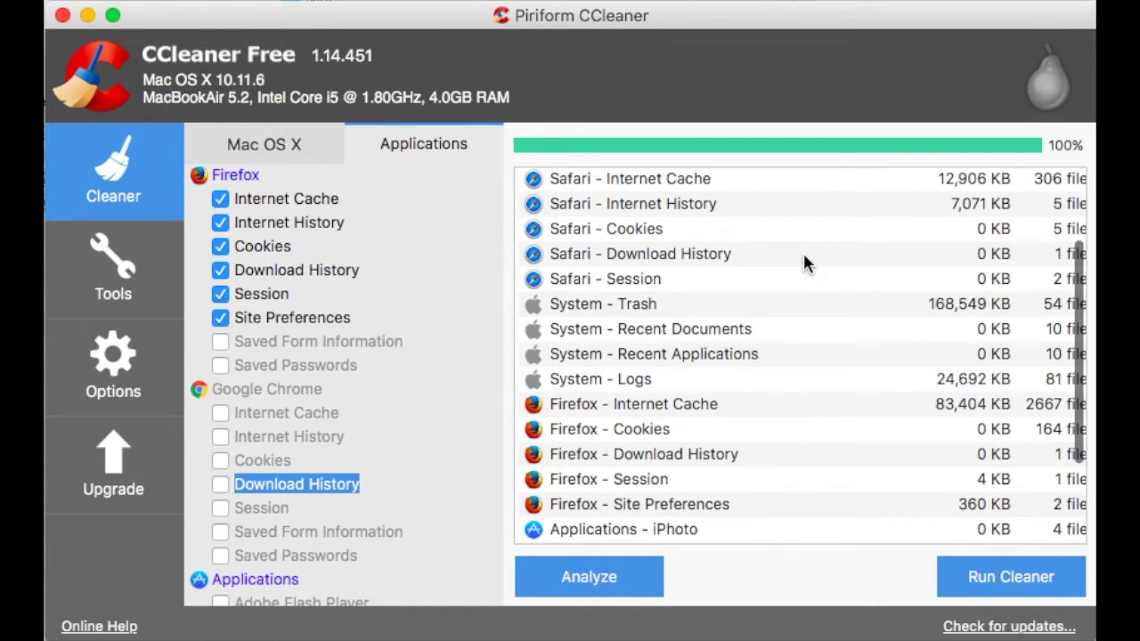
pyautogui.scroll(3, 804, 258)
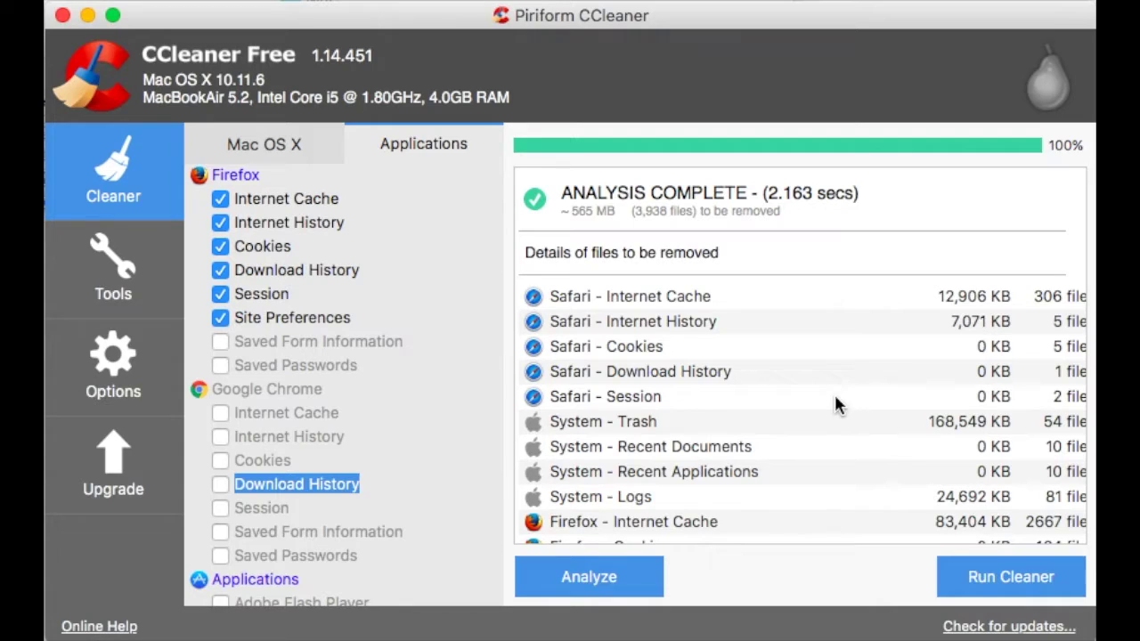
# Step: Run the cleaner, confirming deletion and letting CCleaner close Firefox
pyautogui.click(994, 579)
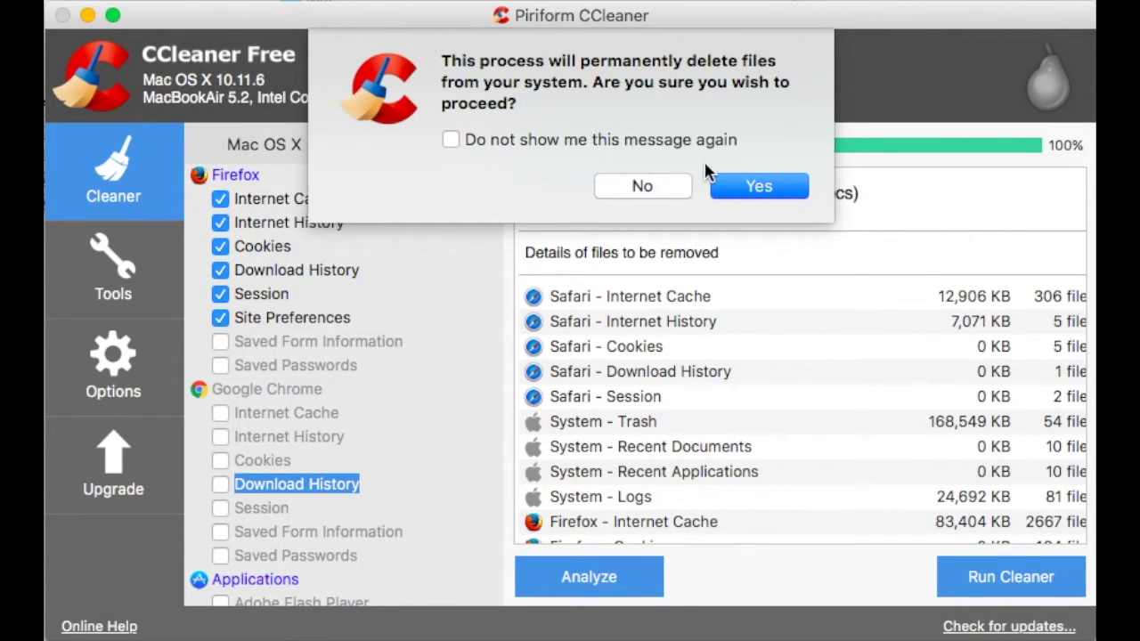
pyautogui.click(750, 189)
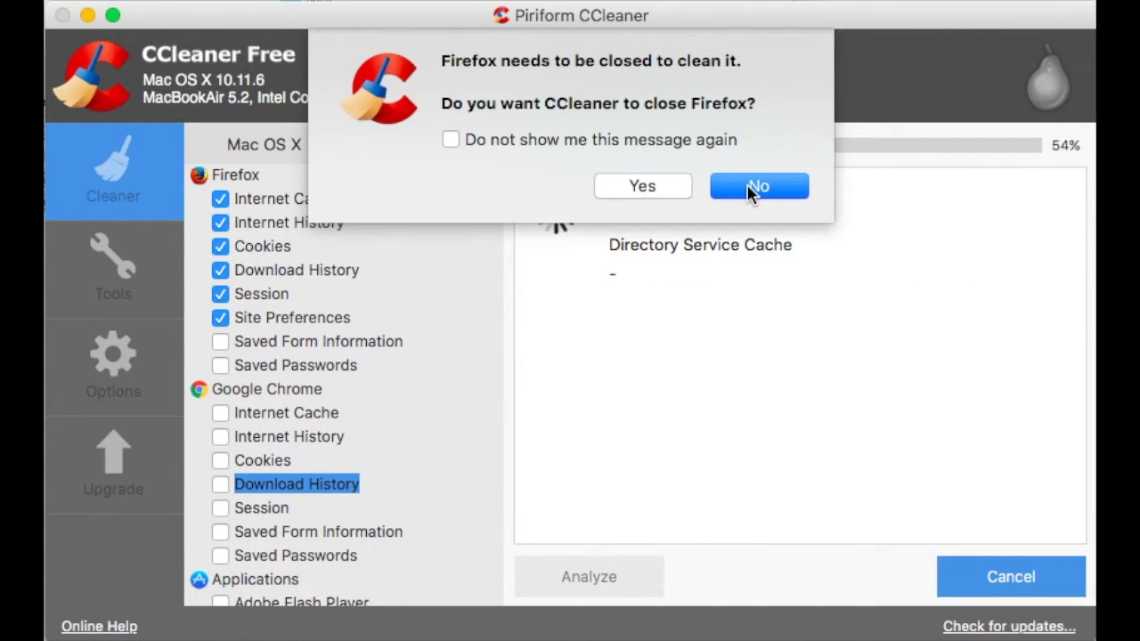
pyautogui.click(631, 189)
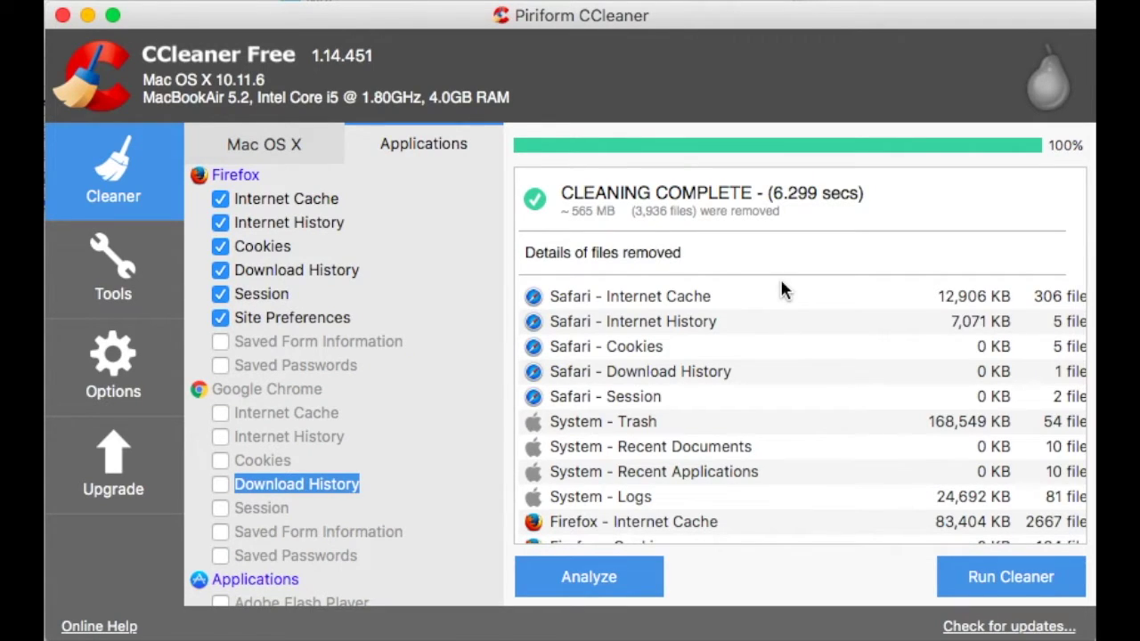
# Step: Browse the Tools Uninstall list, then show the Startup list of five login items
pyautogui.click(176, 294)
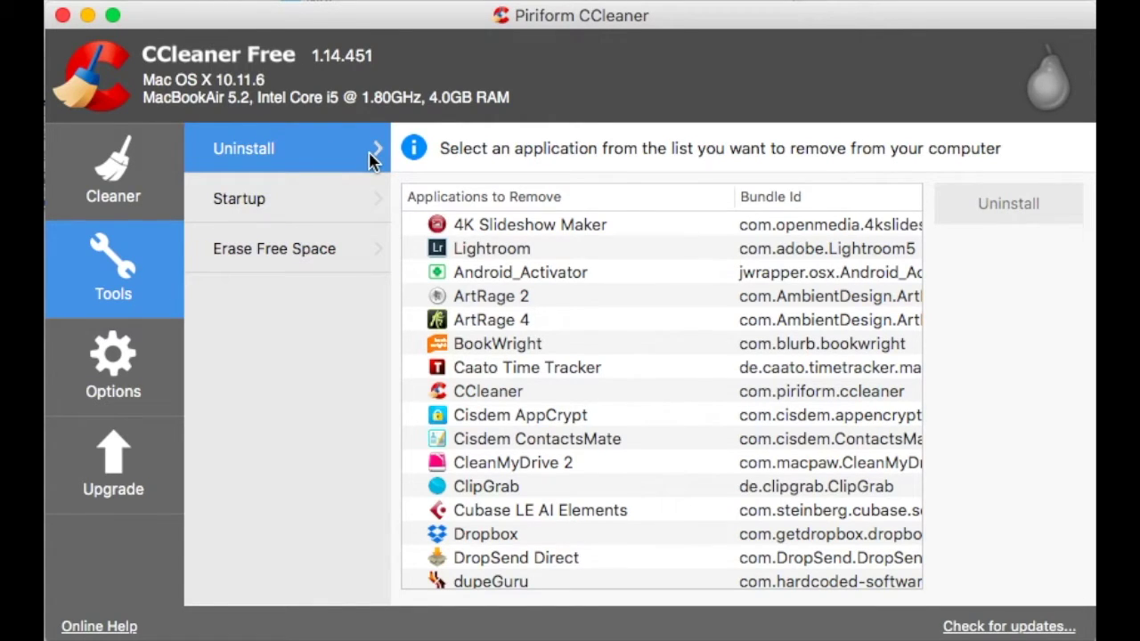
pyautogui.scroll(-7, 633, 454)
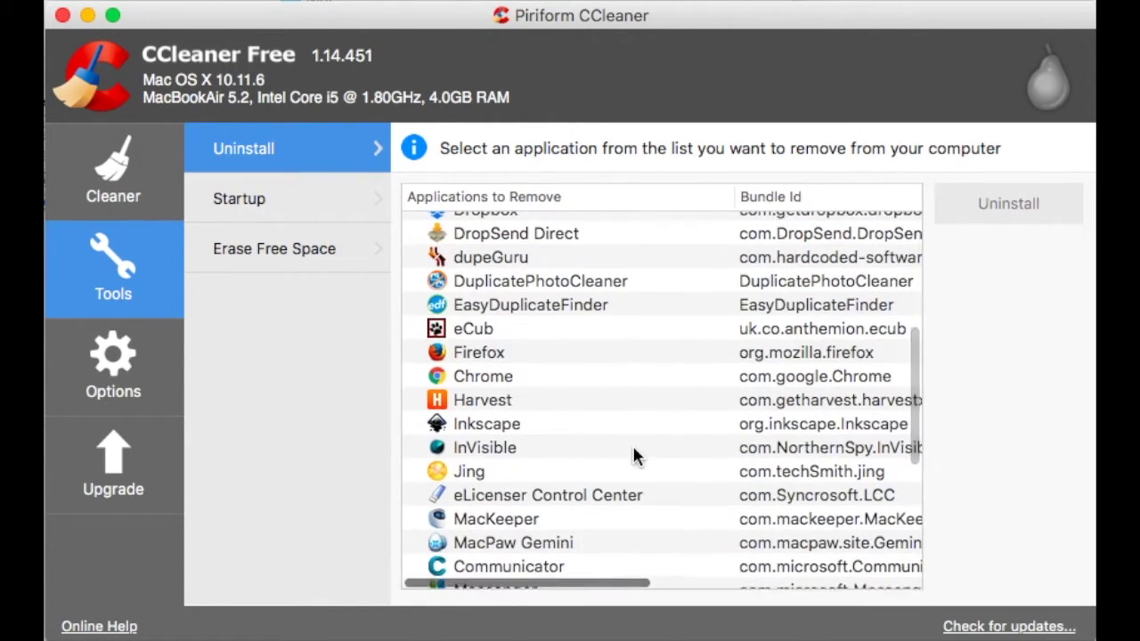
pyautogui.scroll(-7, 633, 450)
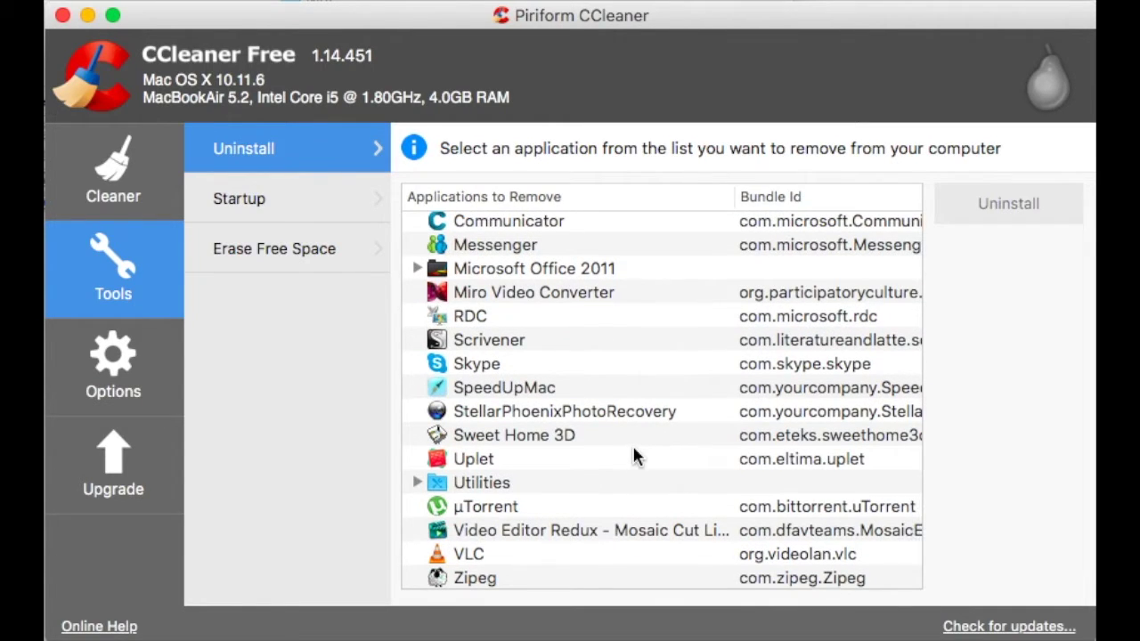
pyautogui.scroll(10, 632, 454)
pyautogui.scroll(3, 634, 449)
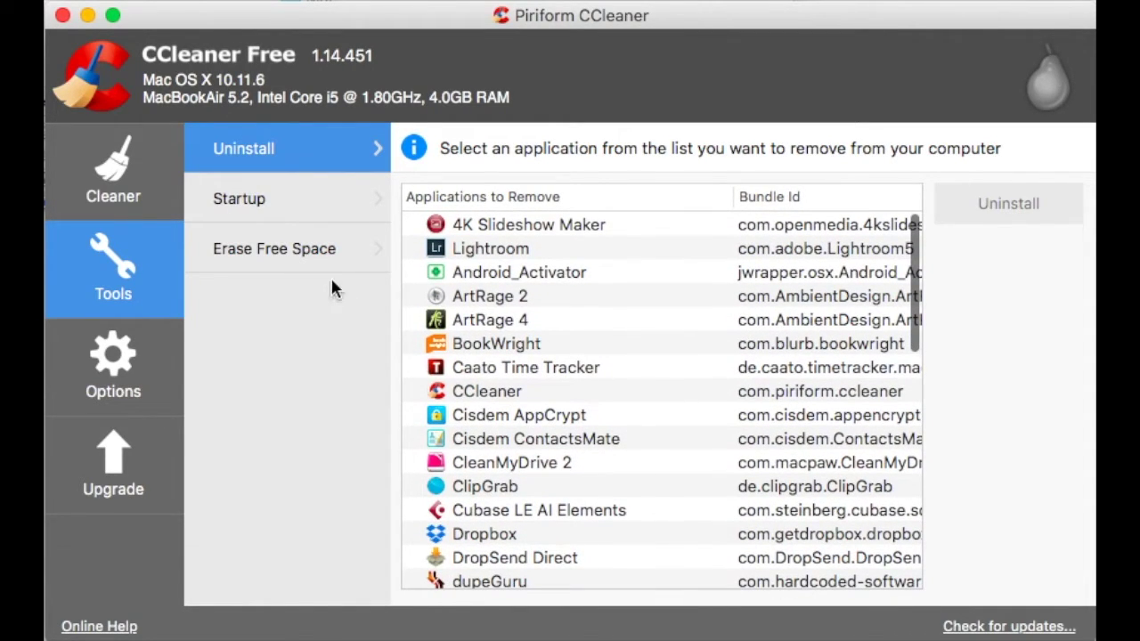
pyautogui.click(296, 201)
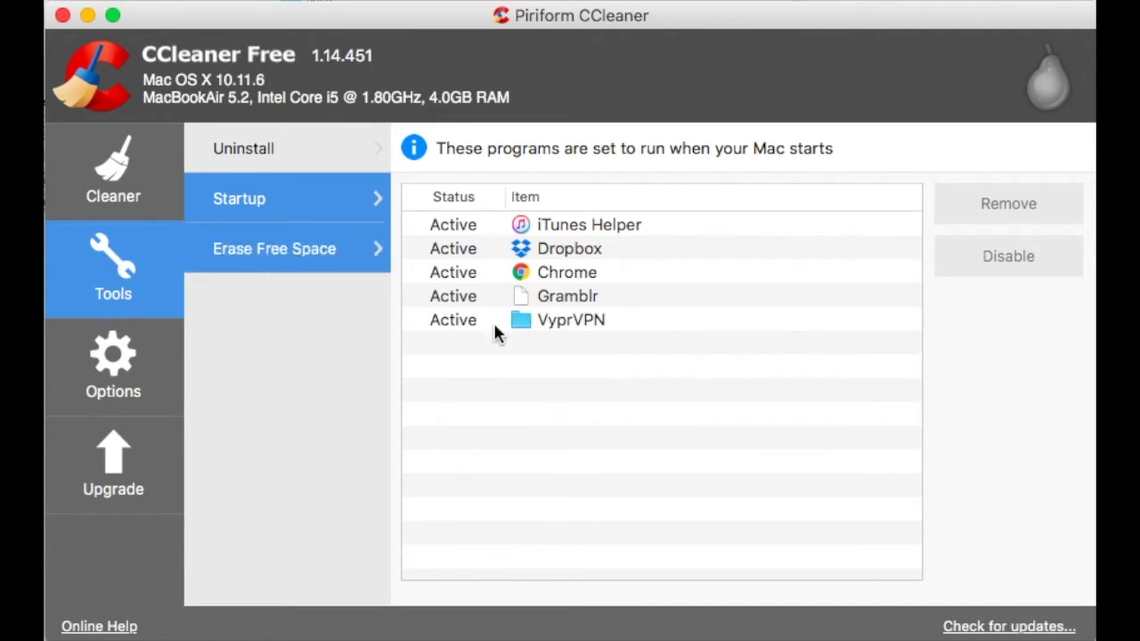
# Step: Remove VyprVPN from the startup items, authorising with the admin password
pyautogui.click(564, 300)
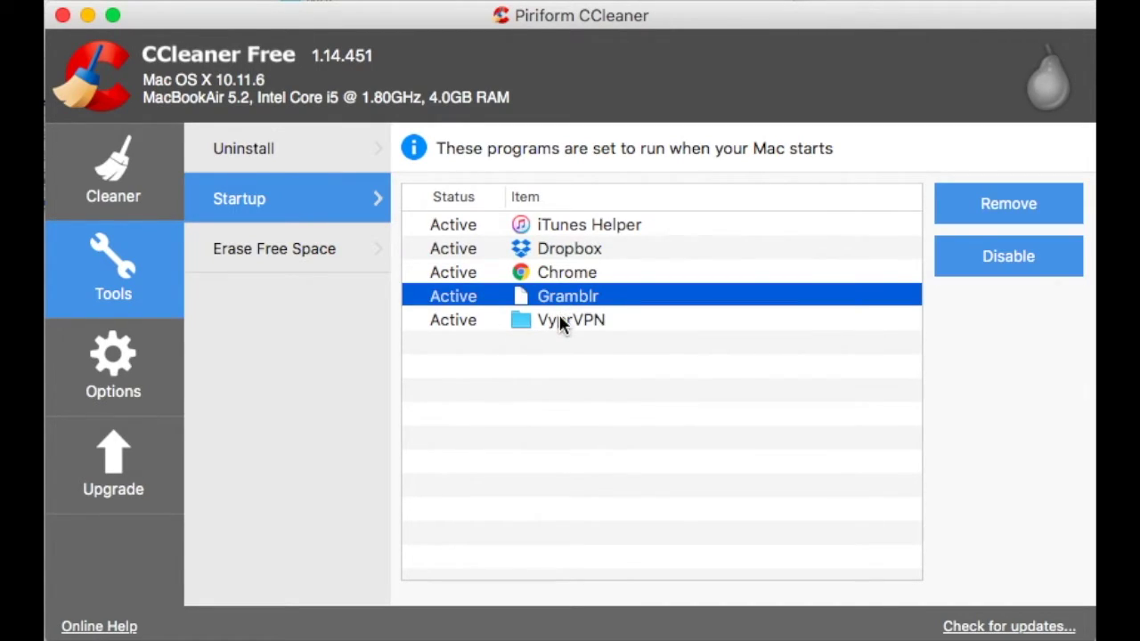
pyautogui.click(557, 323)
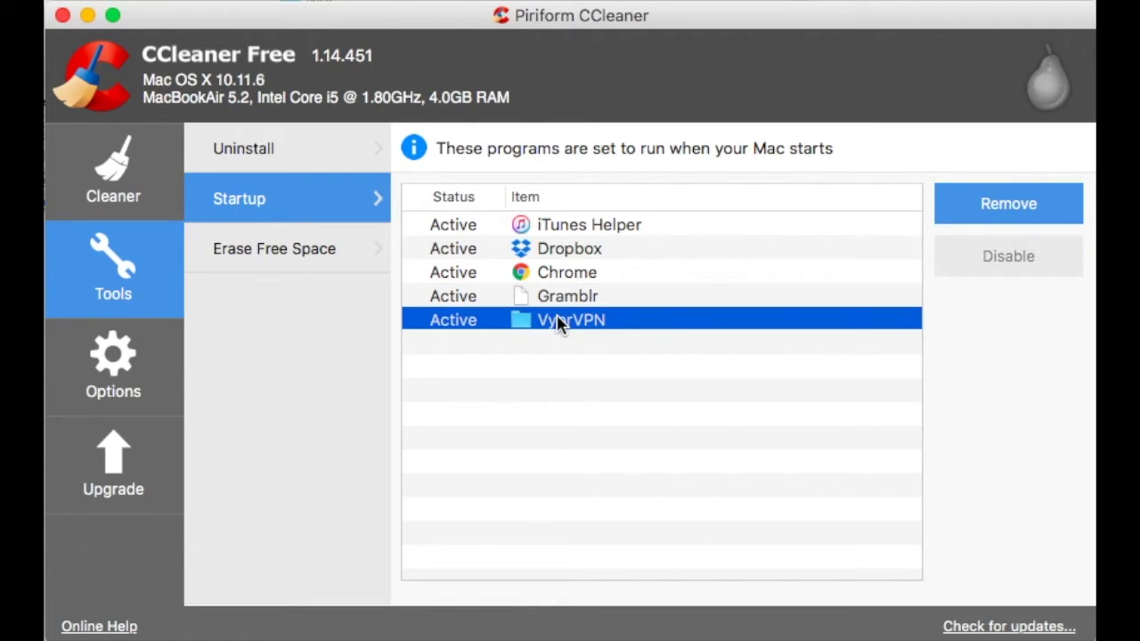
pyautogui.click(967, 200)
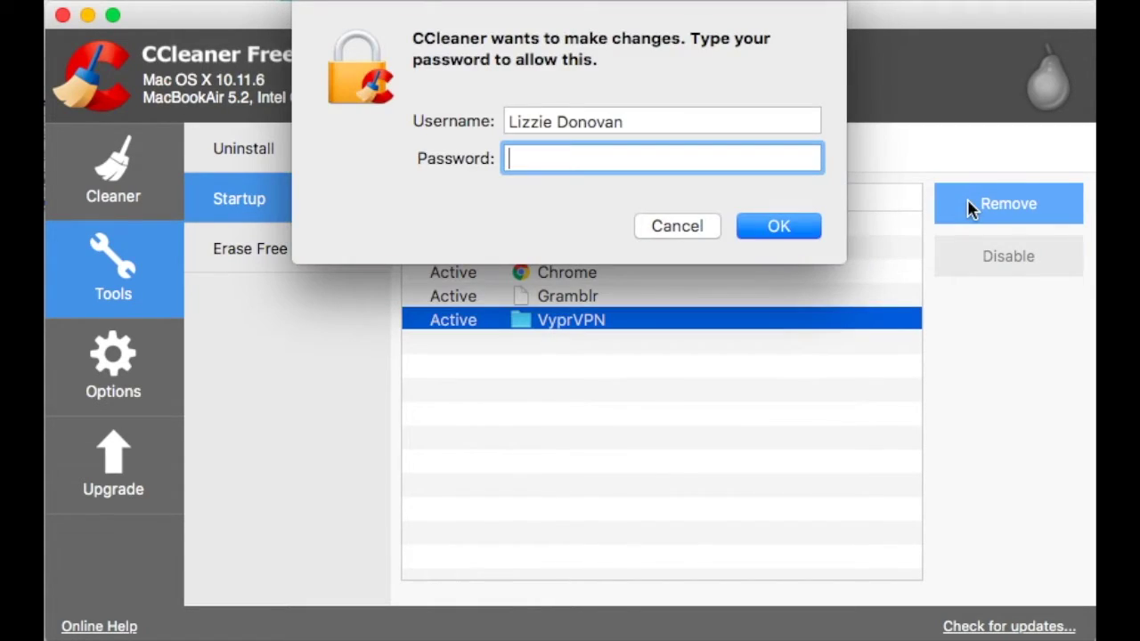
pyautogui.write('•••••••••')
pyautogui.click(773, 228)
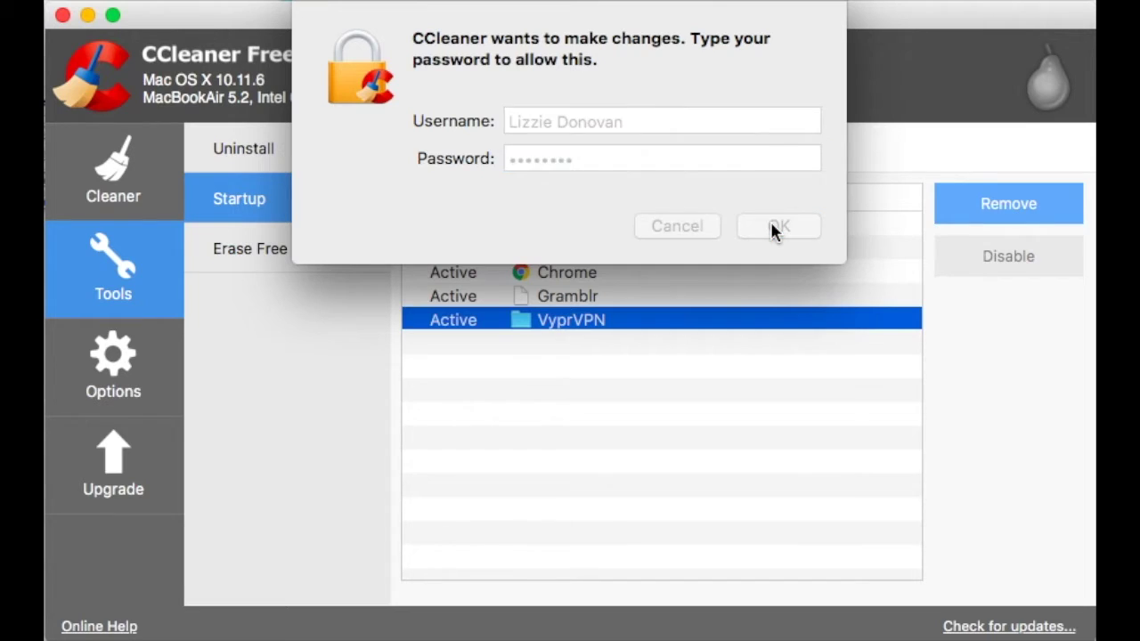
# Step: Remove Gramblr from the startup items, again authorising with the admin password
pyautogui.click(567, 296)
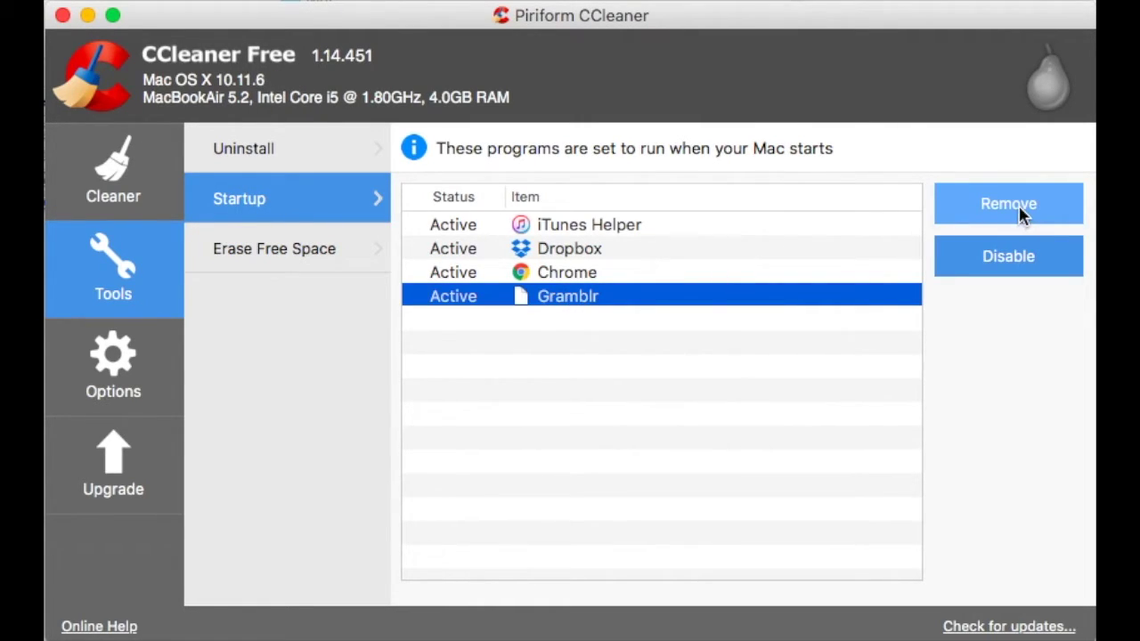
pyautogui.click(1015, 207)
pyautogui.write('•••')
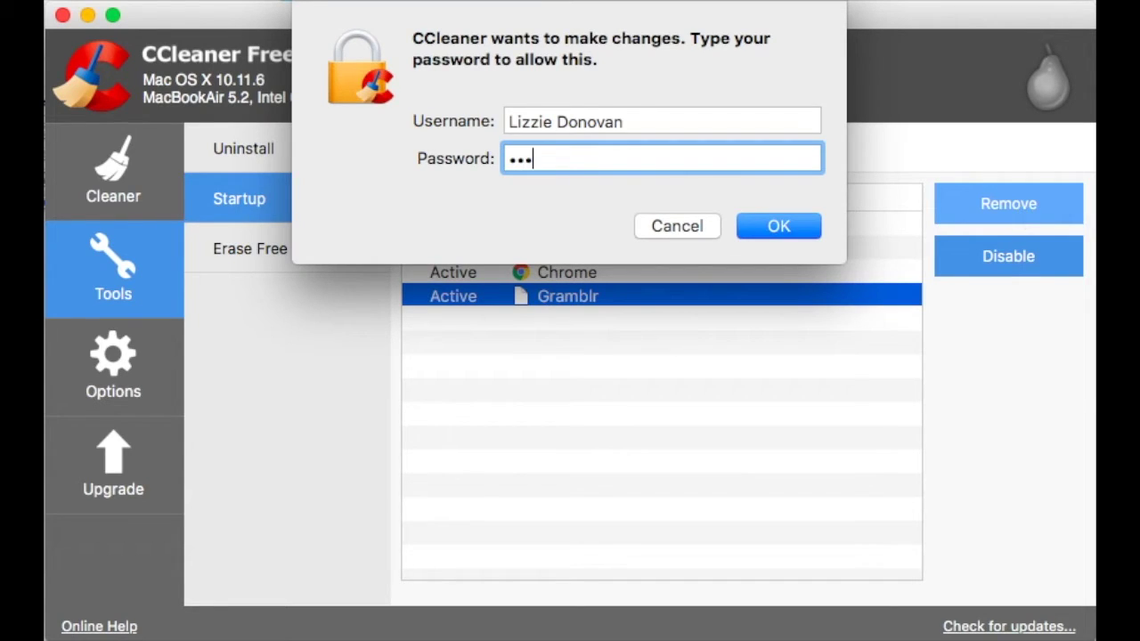
pyautogui.write('••••••')
pyautogui.press('Return')
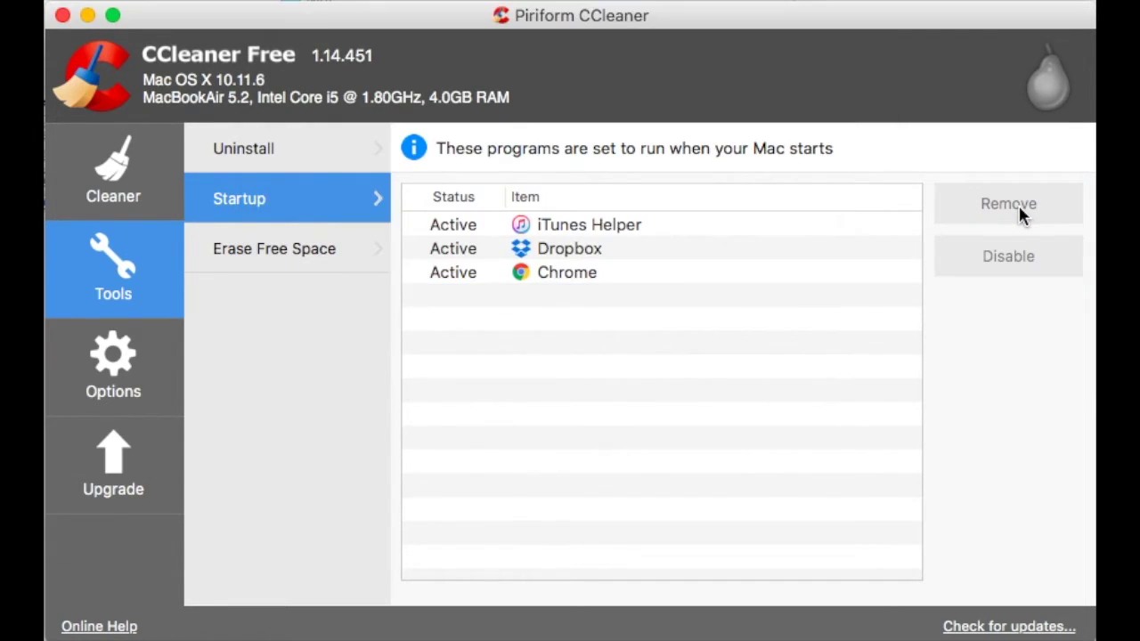
pyautogui.click(284, 247)
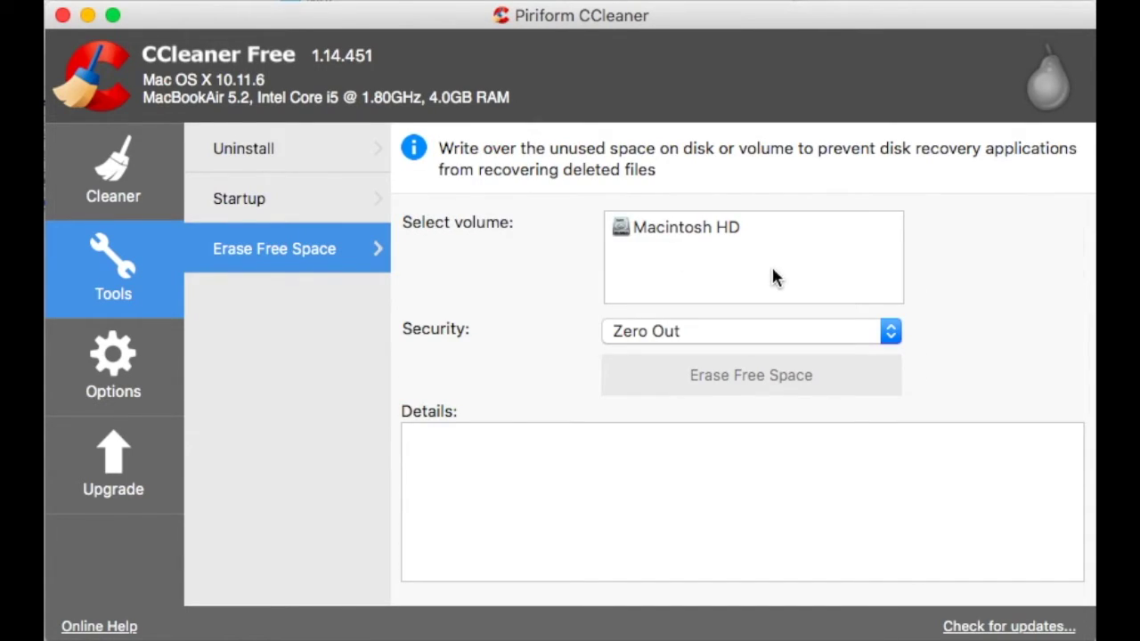
# Step: Open the Uninstall app list, scroll it, and expand then collapse the Utilities group
pyautogui.click(237, 151)
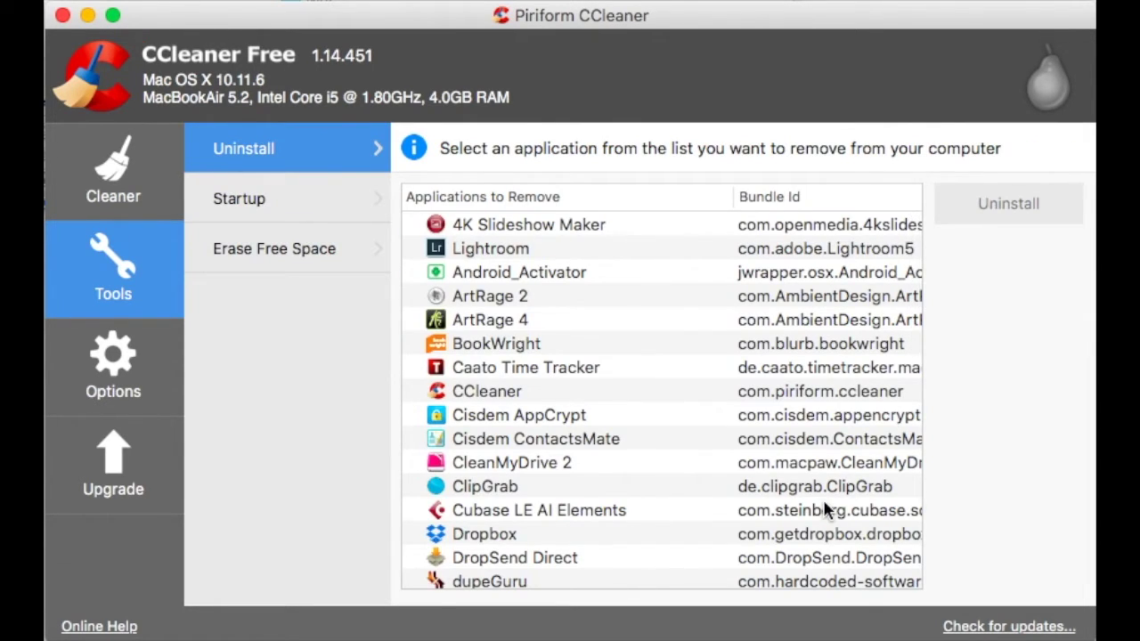
pyautogui.scroll(-10, 581, 479)
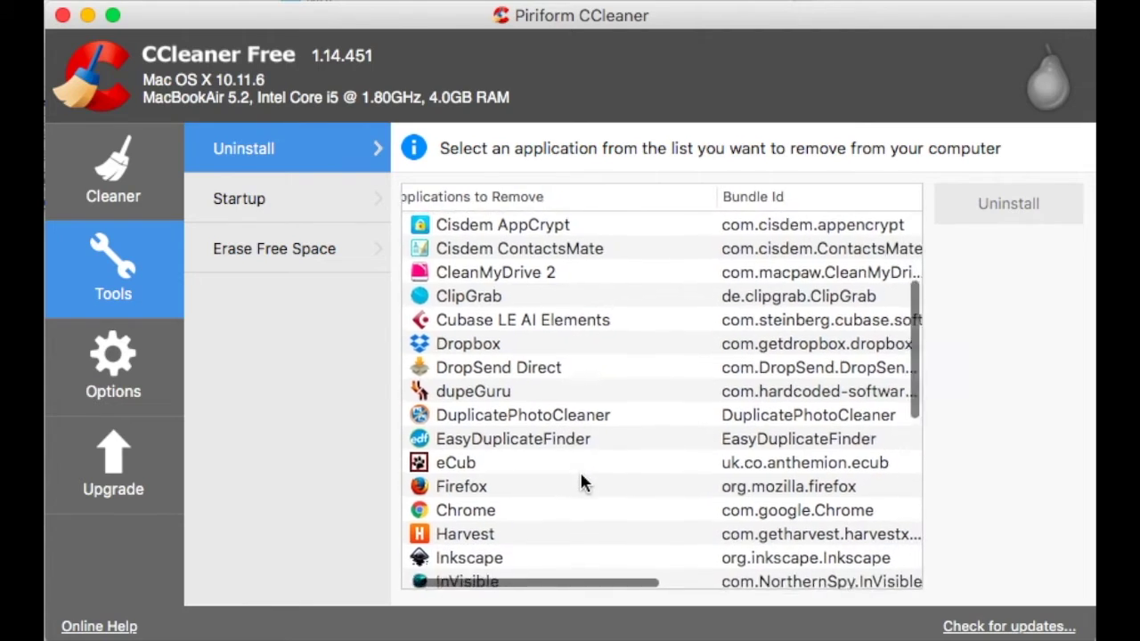
pyautogui.scroll(-12, 580, 481)
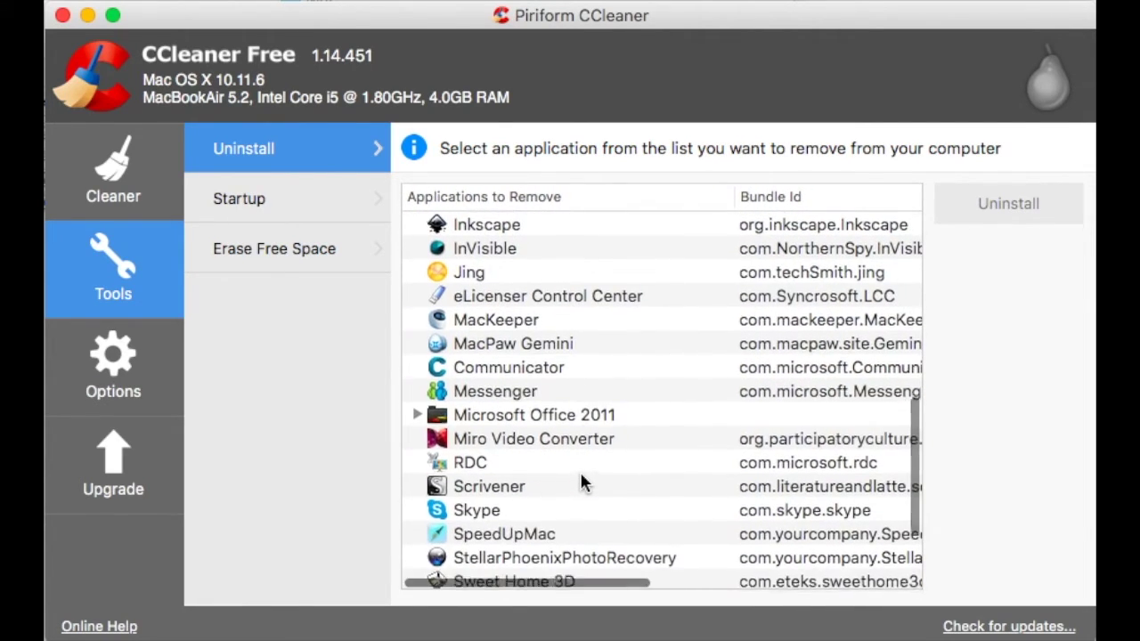
pyautogui.scroll(-7, 579, 481)
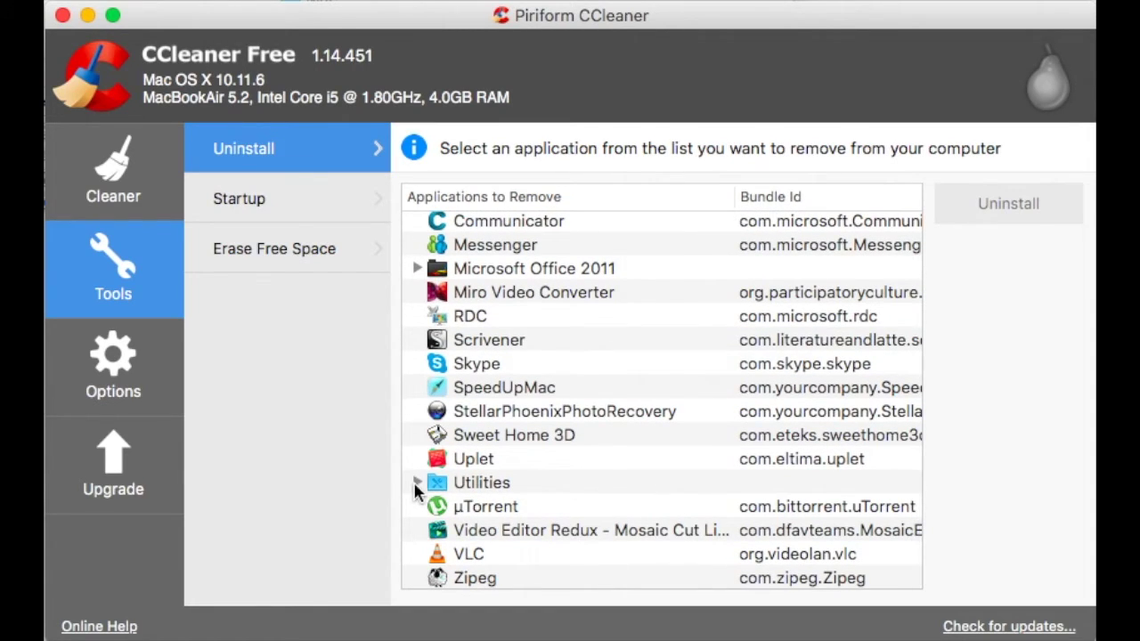
pyautogui.click(416, 482)
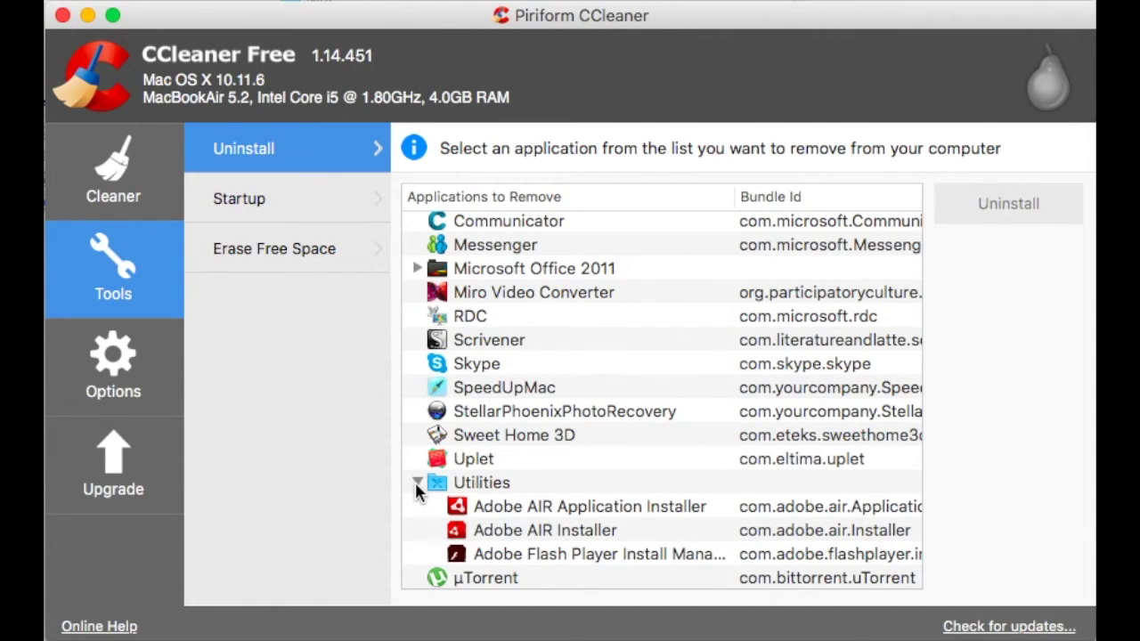
pyautogui.click(416, 482)
pyautogui.scroll(10, 515, 352)
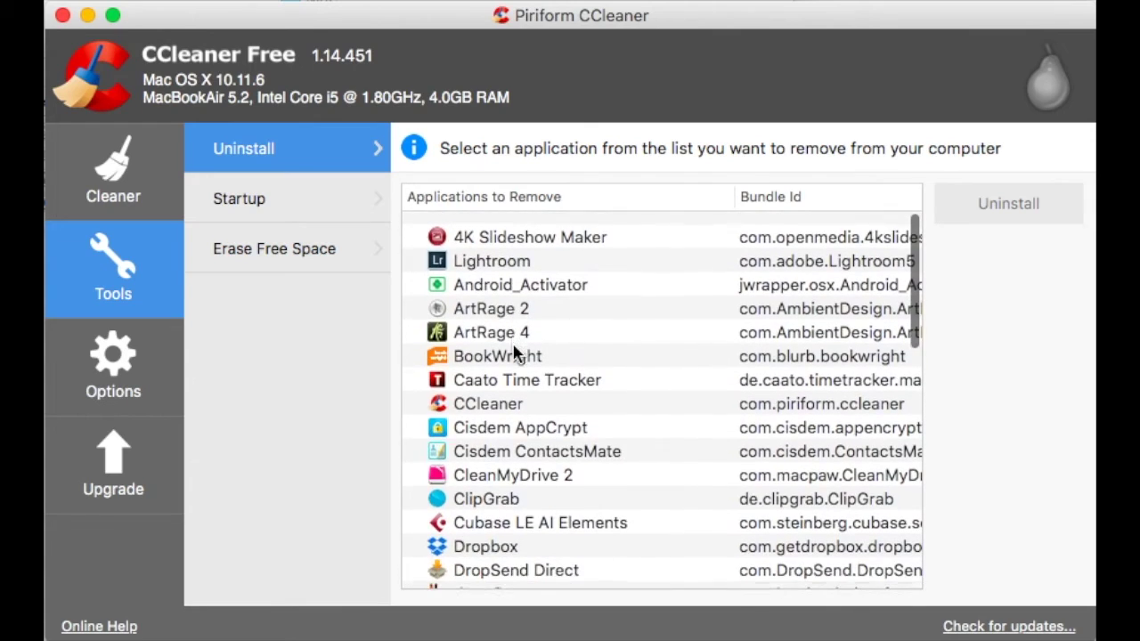
pyautogui.click(125, 370)
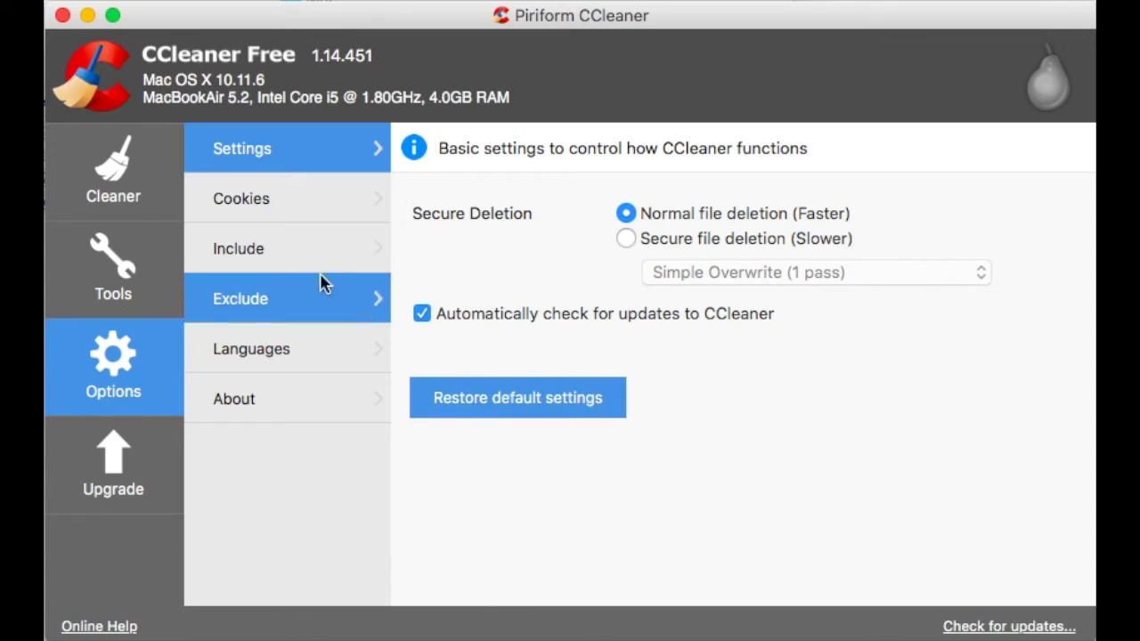
# Step: Step through the Cookies, Include, Exclude and Languages pages to About, showing version 1.14.451
pyautogui.click(266, 210)
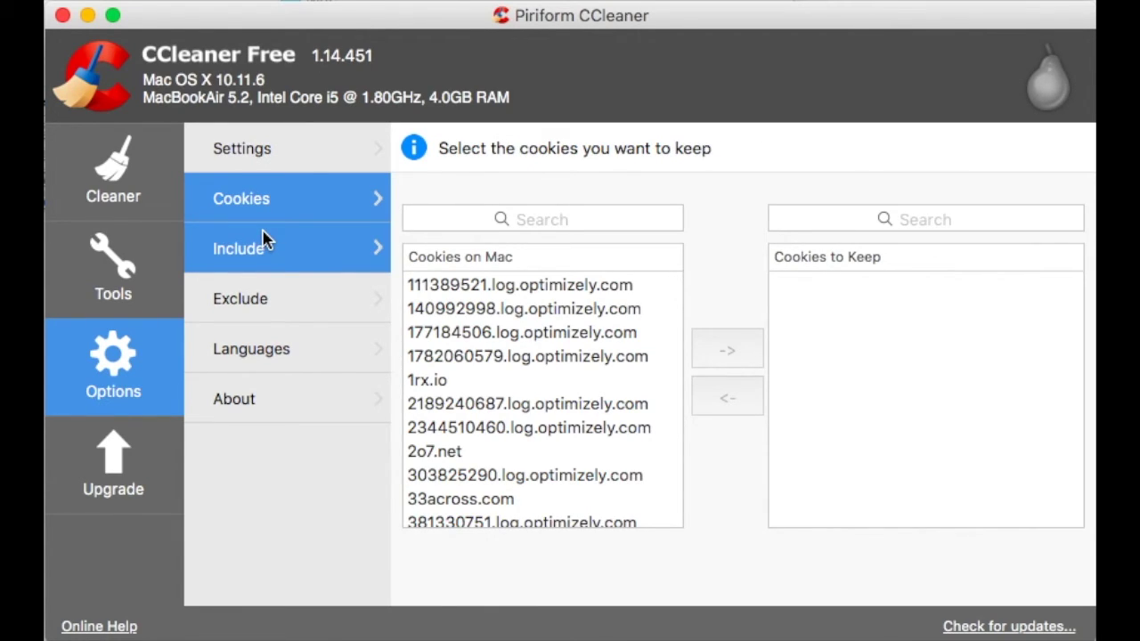
pyautogui.click(265, 242)
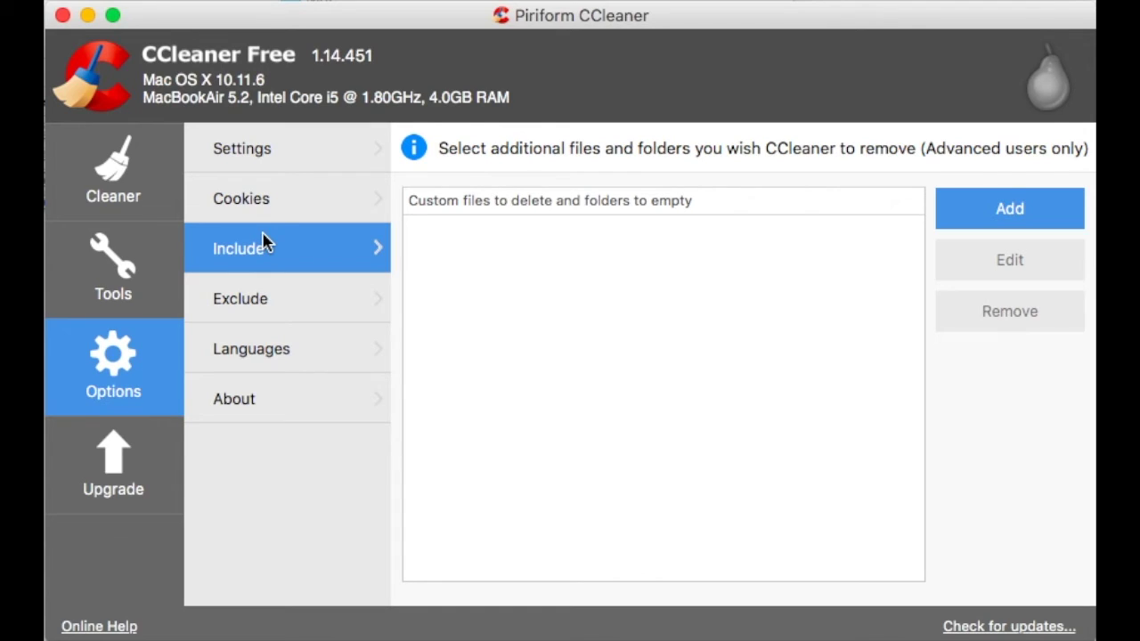
pyautogui.click(261, 310)
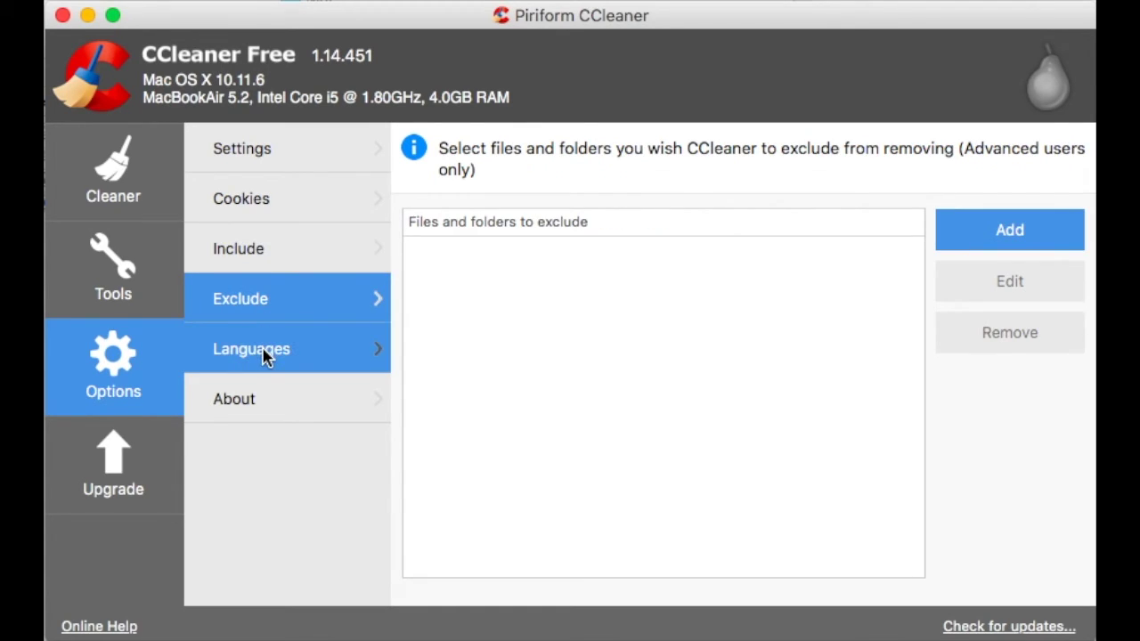
pyautogui.click(264, 355)
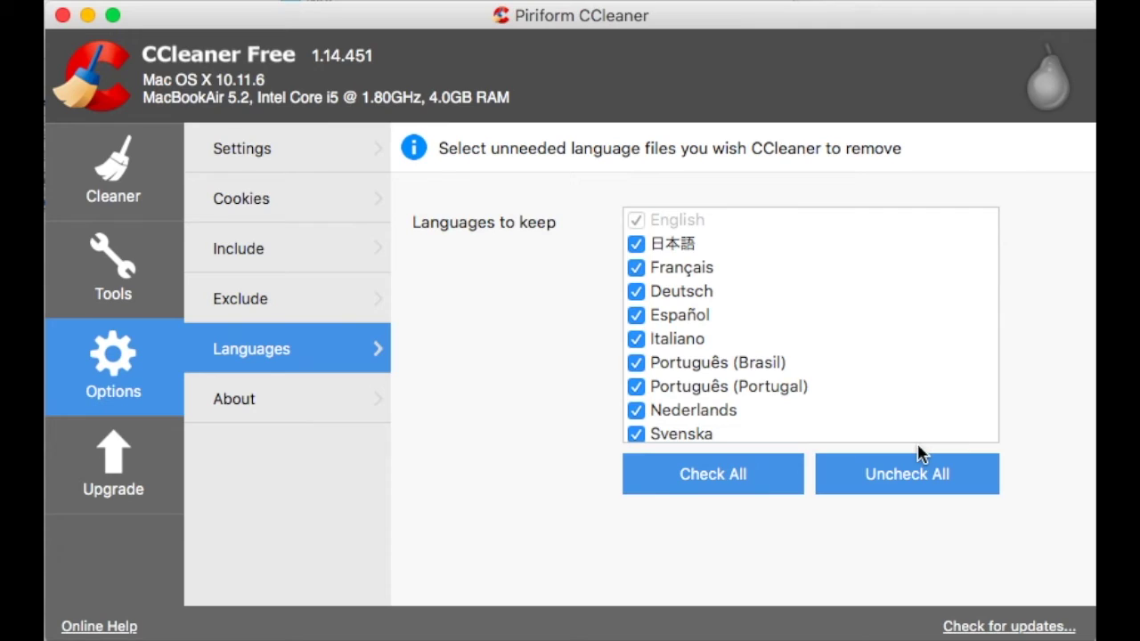
pyautogui.scroll(-10, 817, 400)
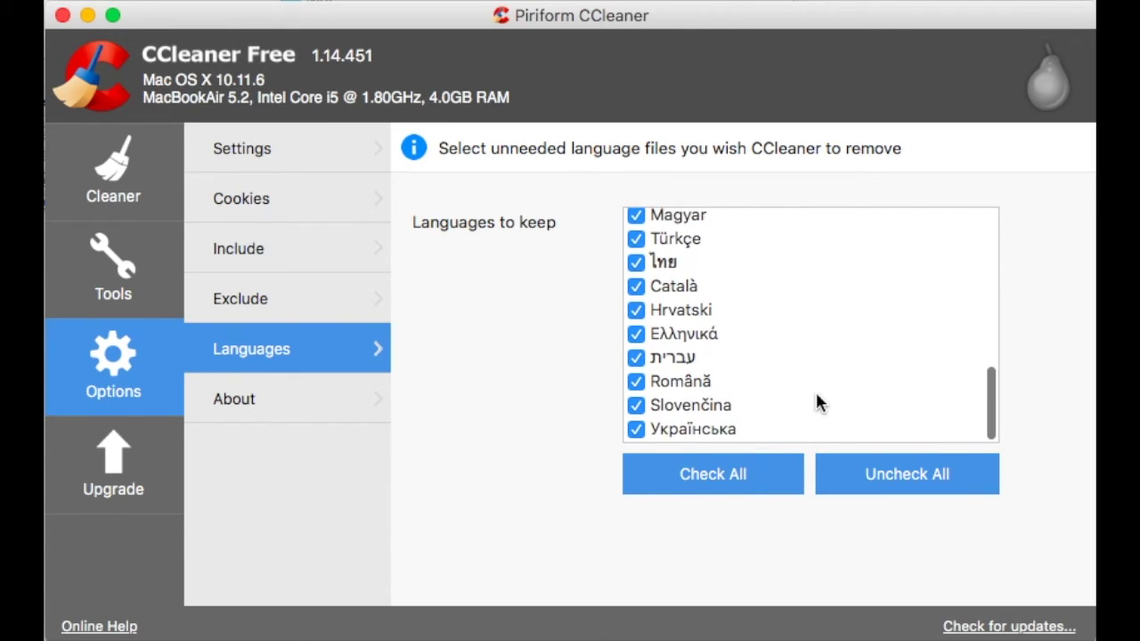
pyautogui.click(274, 406)
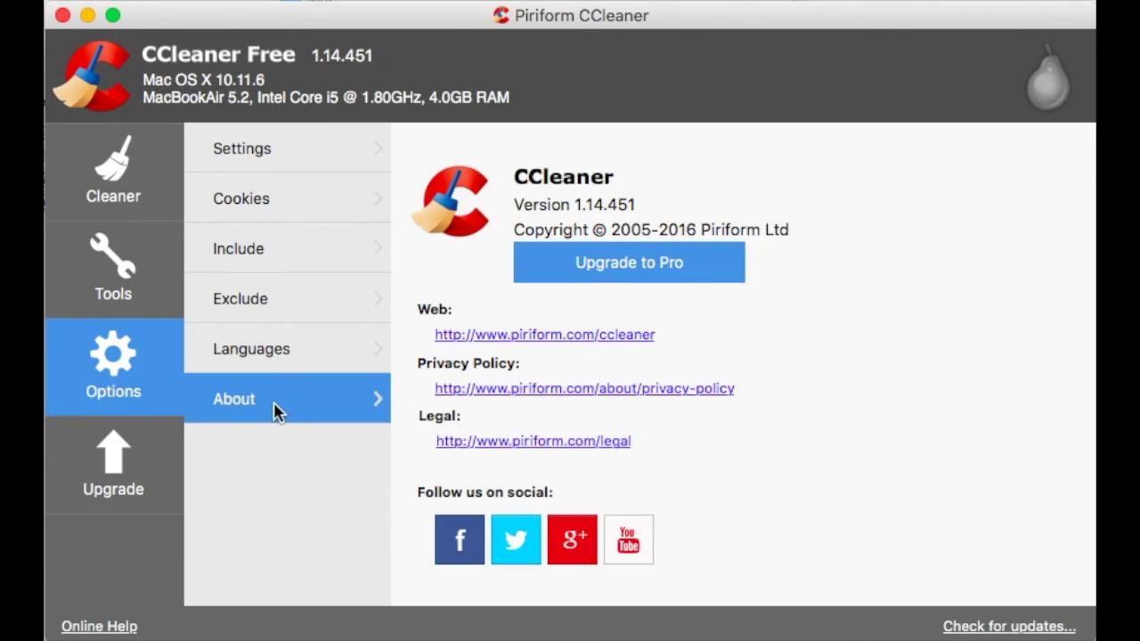
pyautogui.click(303, 204)
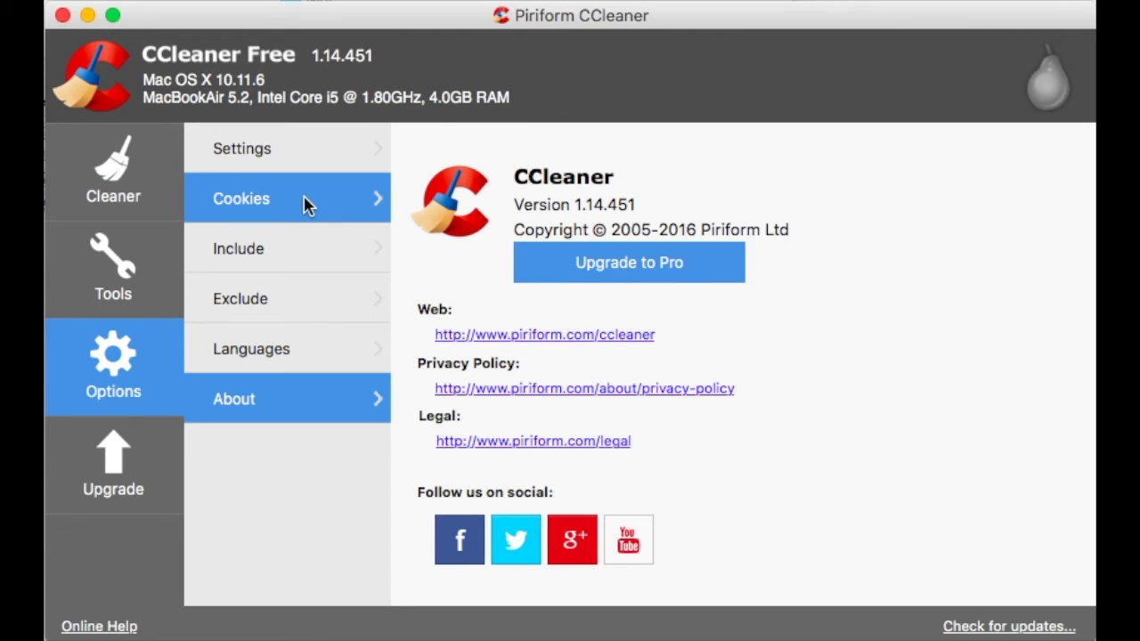
# Step: View the CCleaner Professional upgrade offer ($24.95), then go back to Cleaner
pyautogui.click(92, 472)
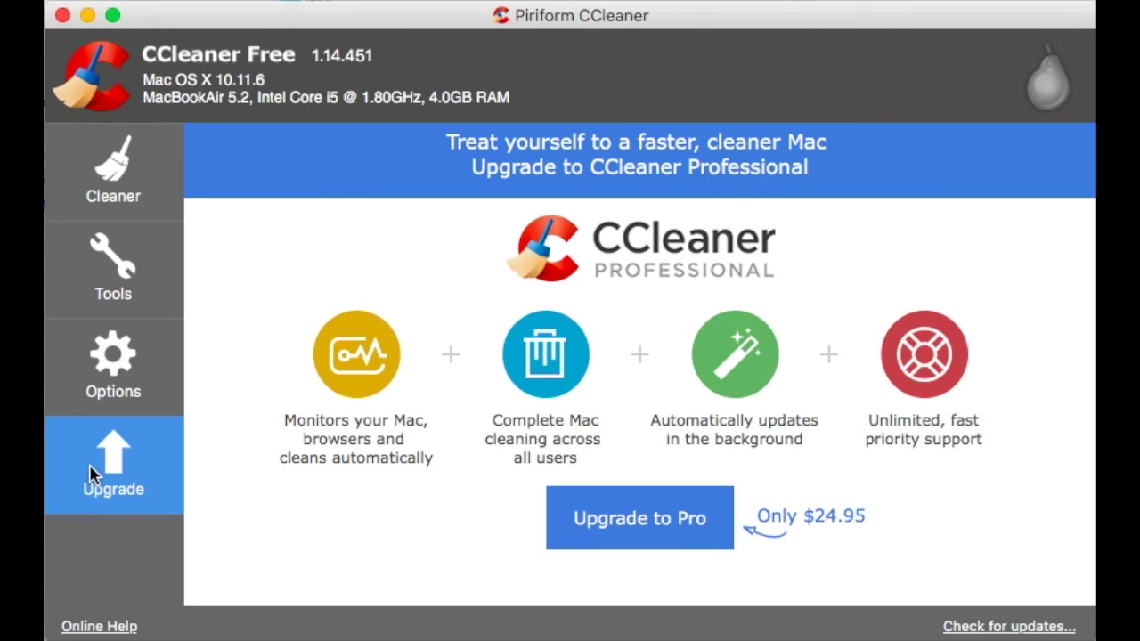
pyautogui.click(98, 195)
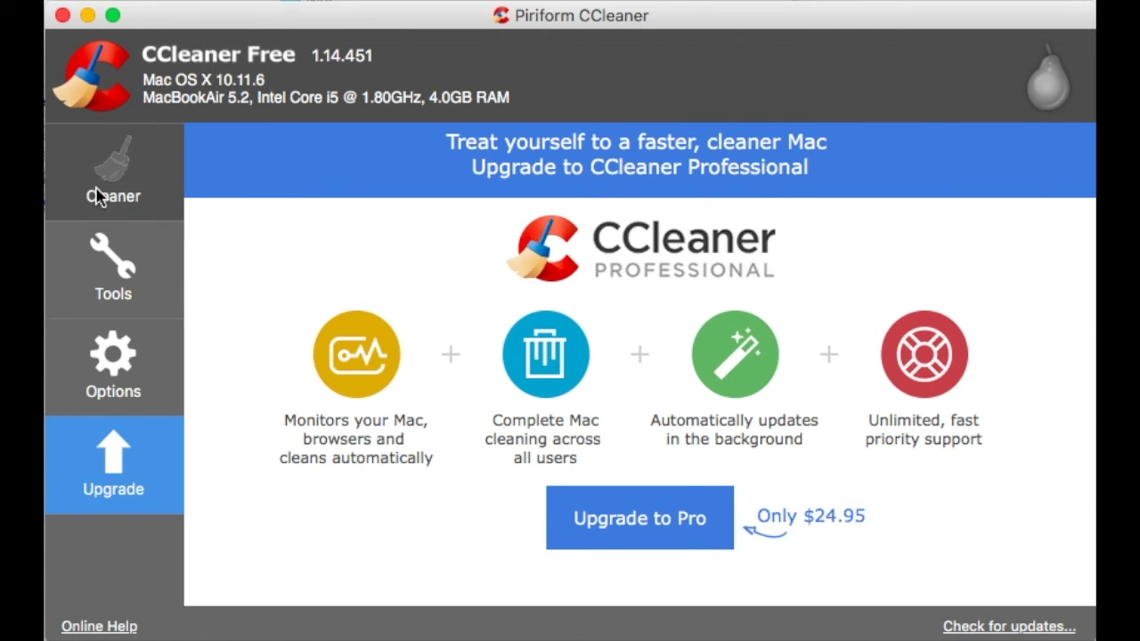